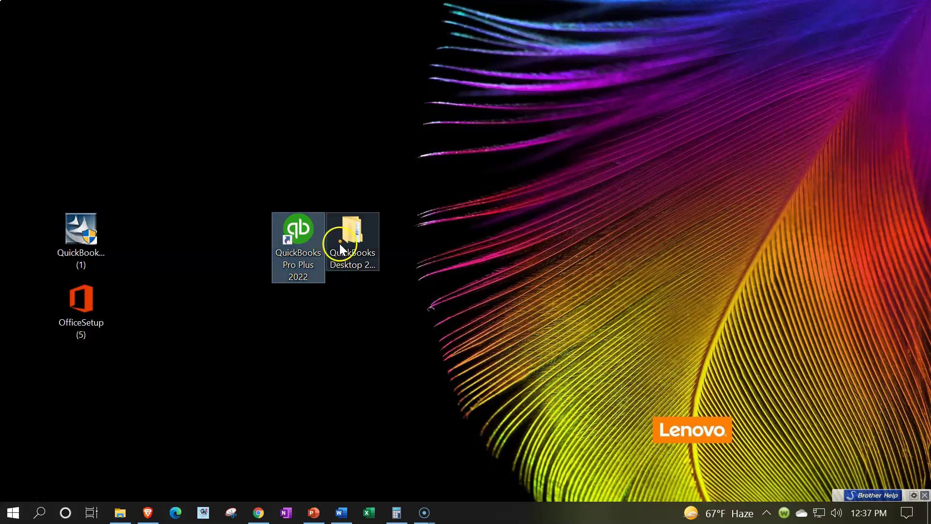
Step: Open the Second Part of Course-New Company File folder inside the desktop's QuickBooks Desktop 2022 folder, keeping the window smaller than full screen
{"action": "left_click", "coordinate": [342, 240]}
{"action": "double_click", "coordinate": [354, 235]}
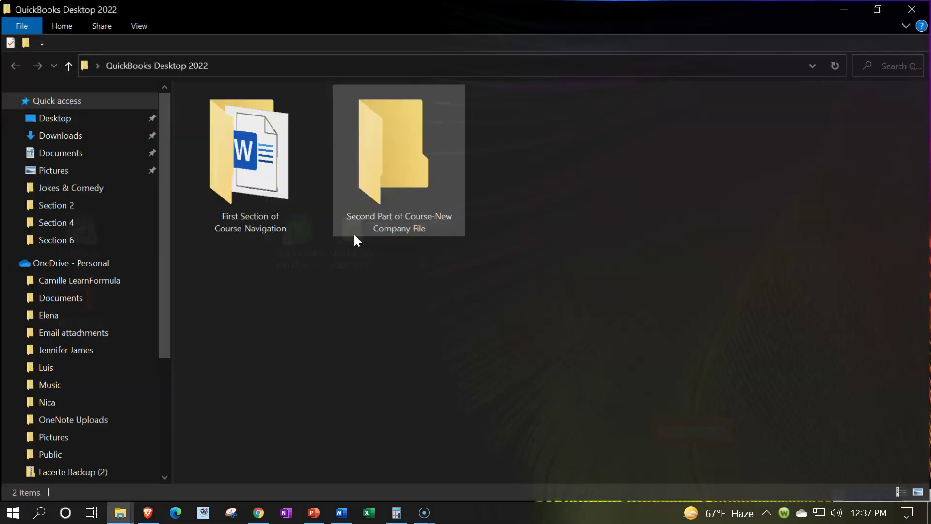
{"action": "left_click", "coordinate": [879, 10]}
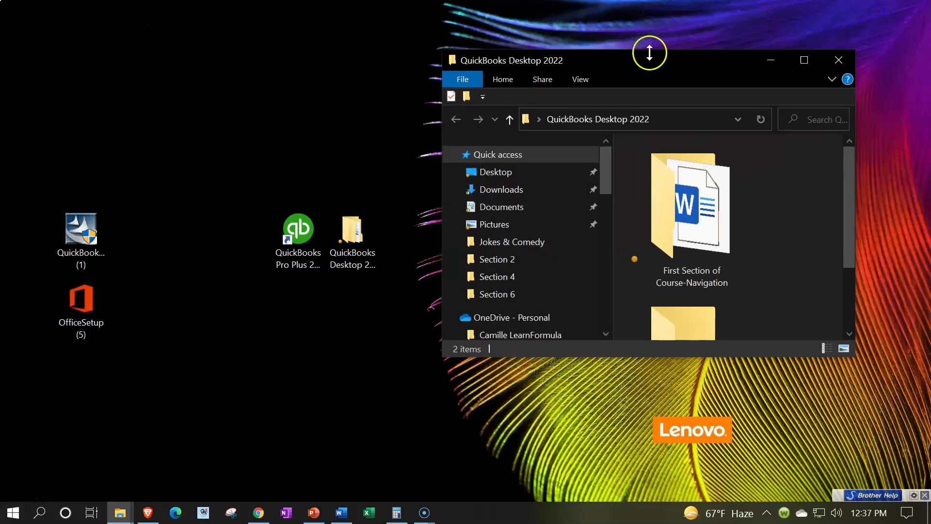
{"action": "scroll", "coordinate": [674, 246], "scroll_direction": "down", "scroll_amount": 2}
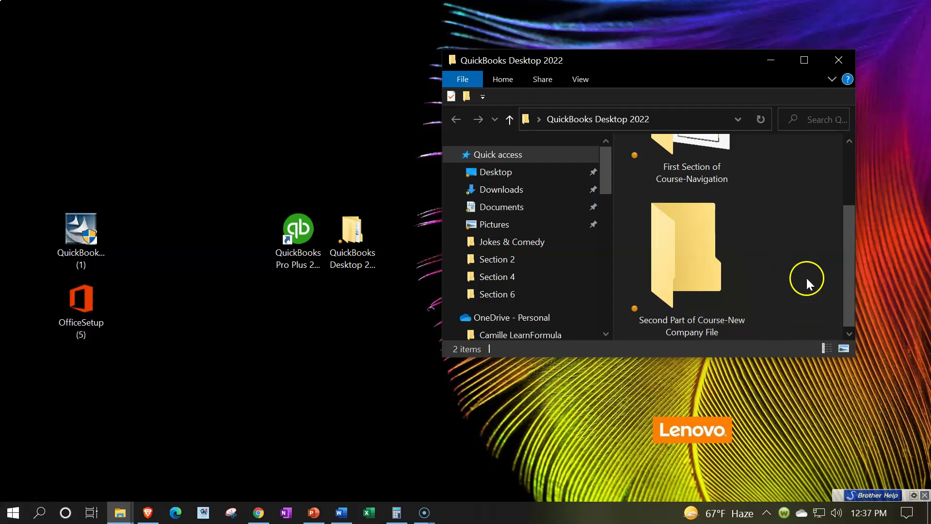
{"action": "double_click", "coordinate": [699, 287]}
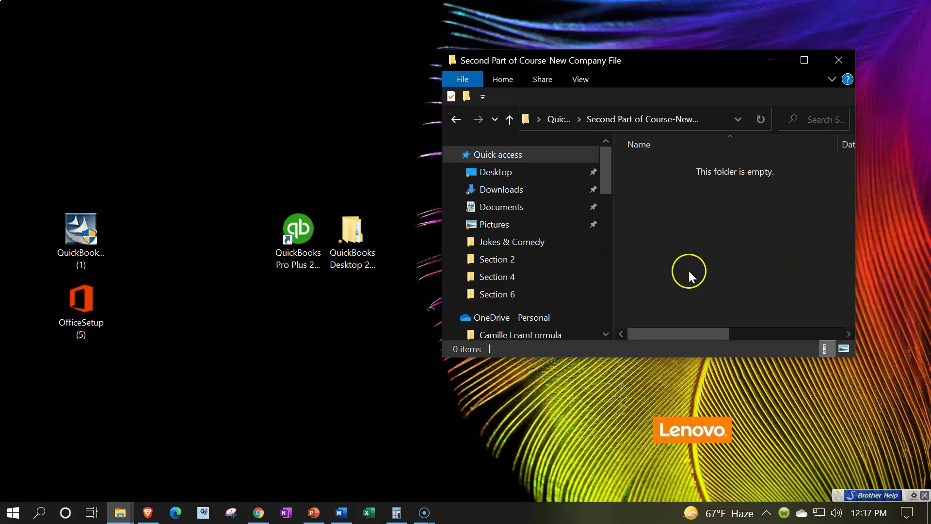
Step: Create a folder named QB Data Files inside Second Part of Course-New Company File
{"action": "right_click", "coordinate": [672, 236]}
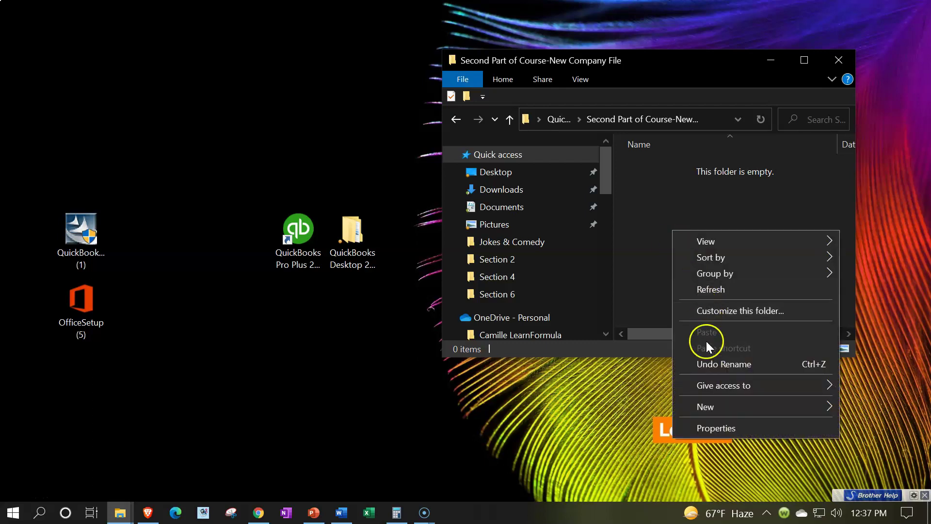
{"action": "mouse_move", "coordinate": [701, 402]}
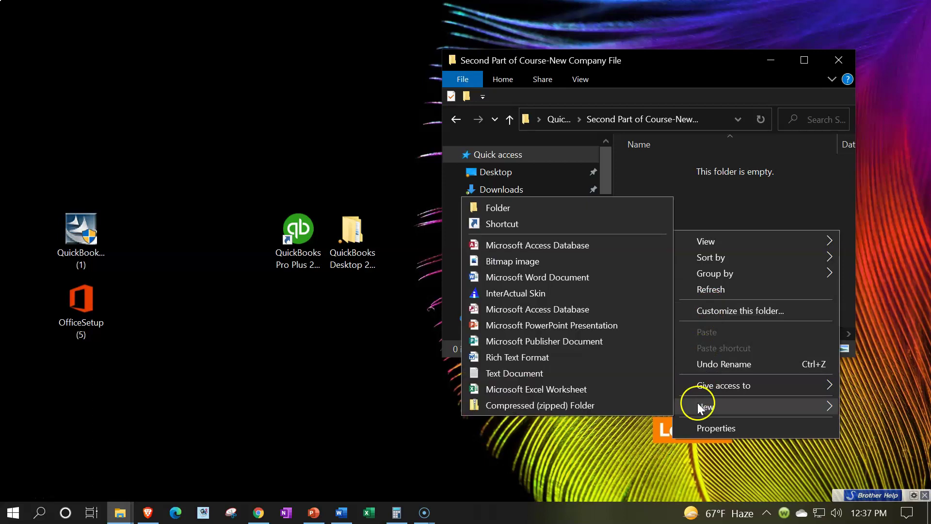
{"action": "left_click", "coordinate": [516, 209]}
{"action": "type", "text": "Data Files"}
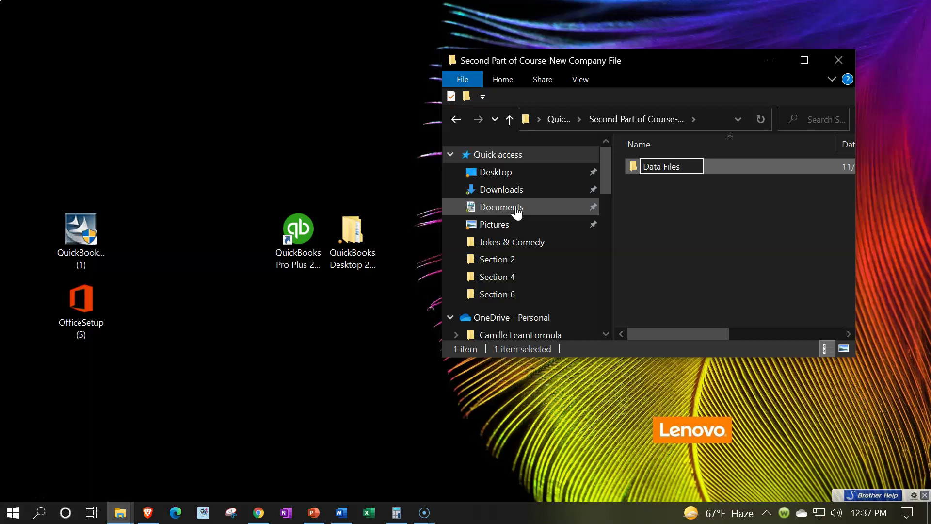
{"action": "key", "text": "Left"}
{"action": "key", "text": "Left"}
{"action": "key", "text": "Left"}
{"action": "type", "text": "QB"}
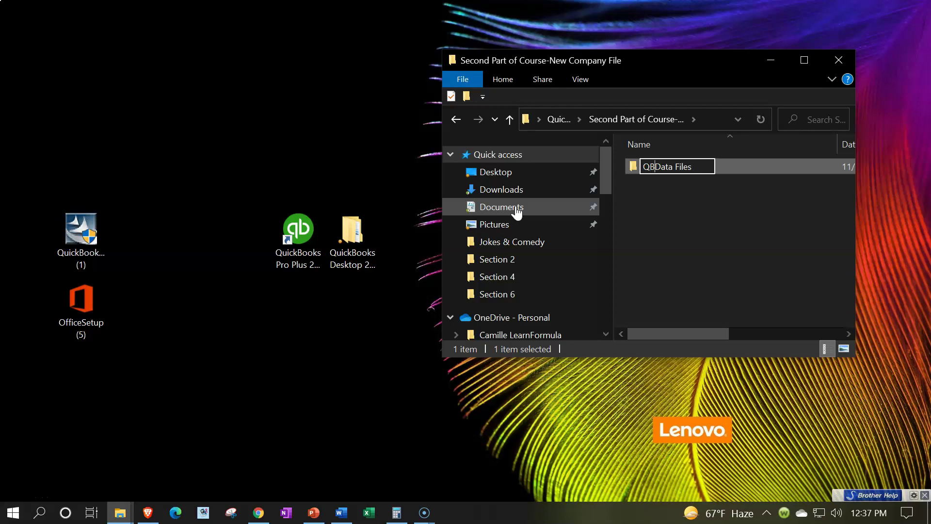
{"action": "left_click", "coordinate": [664, 212]}
Step: Create a second folder named QB Backup Files alongside QB Data Files
{"action": "right_click", "coordinate": [665, 211]}
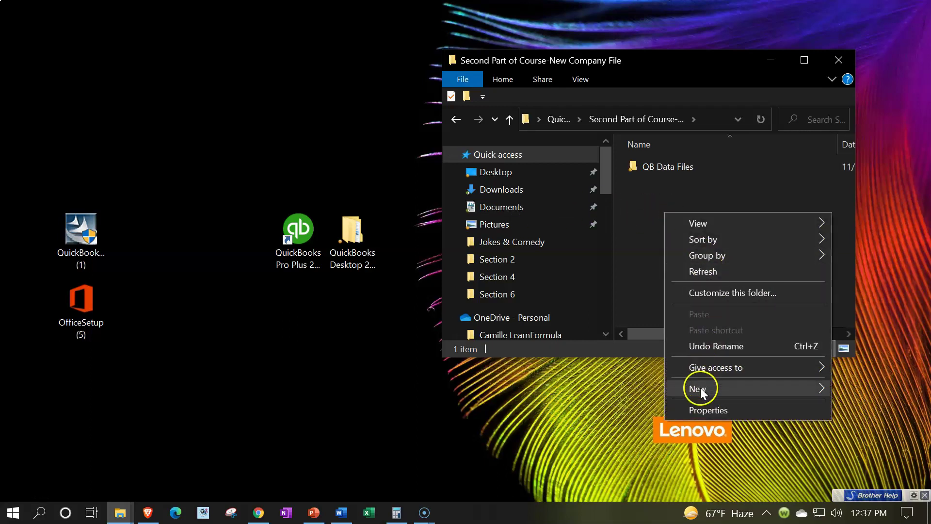
{"action": "mouse_move", "coordinate": [700, 388]}
{"action": "left_click", "coordinate": [493, 191]}
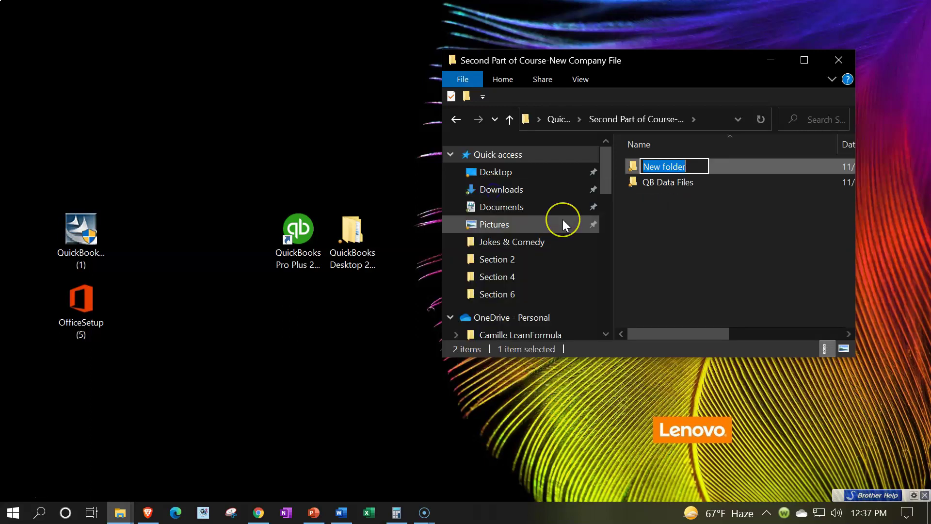
{"action": "type", "text": "QB a"}
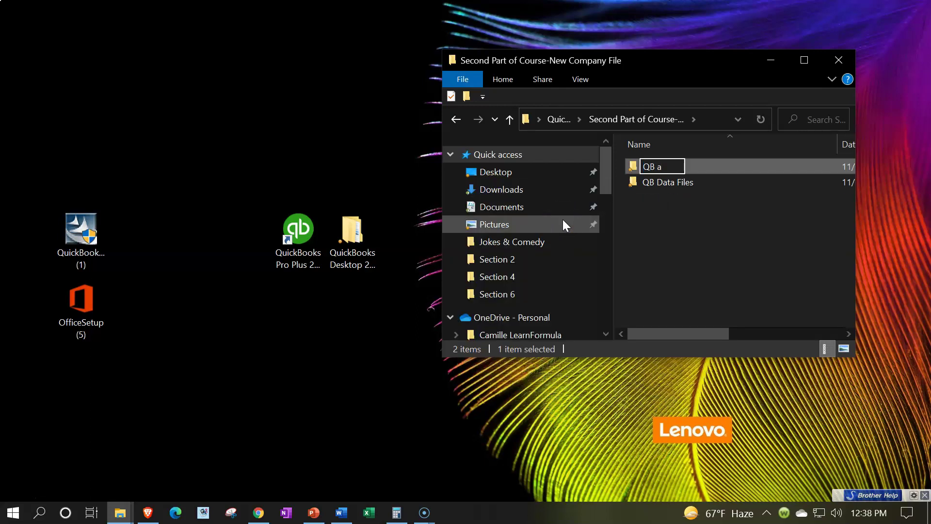
{"action": "key", "text": "BackSpace"}
{"action": "type", "text": "Backup "}
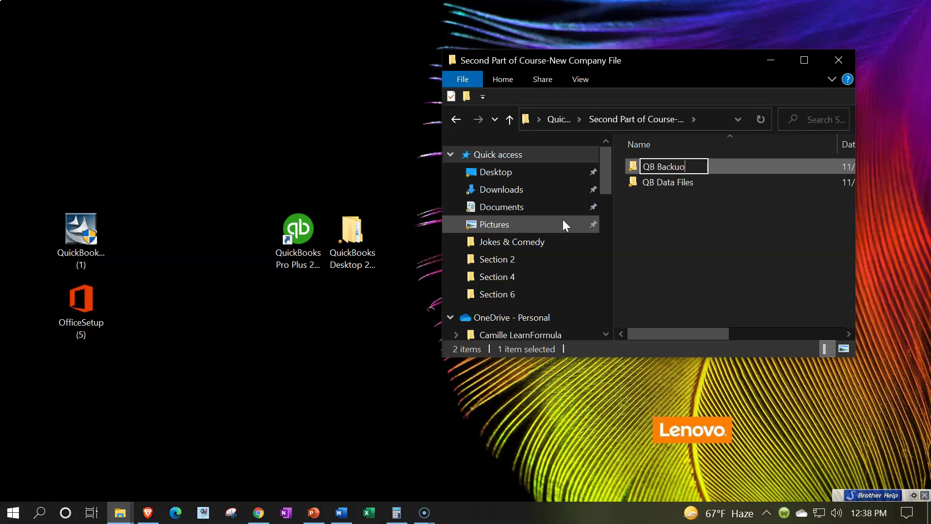
{"action": "type", "text": "Files"}
{"action": "left_click", "coordinate": [753, 265]}
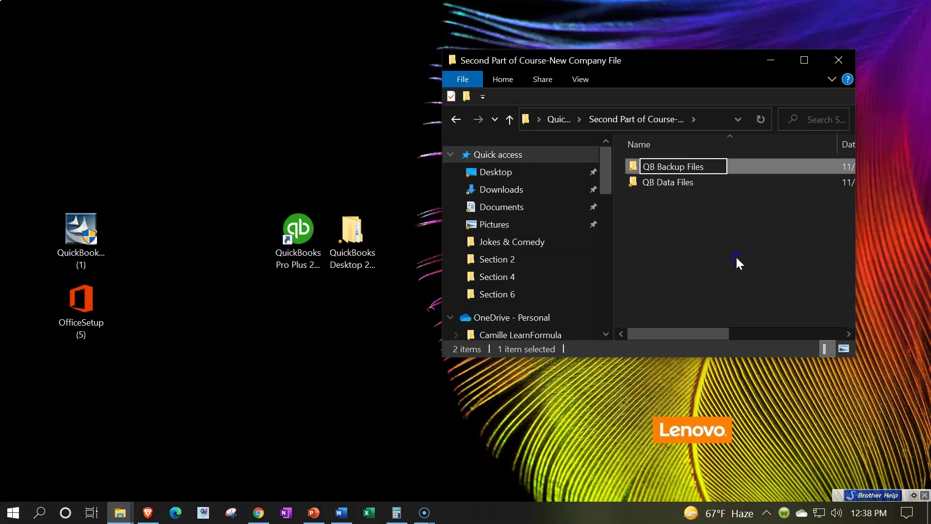
Step: Display the two new folders as extra large icons
{"action": "left_click", "coordinate": [585, 85]}
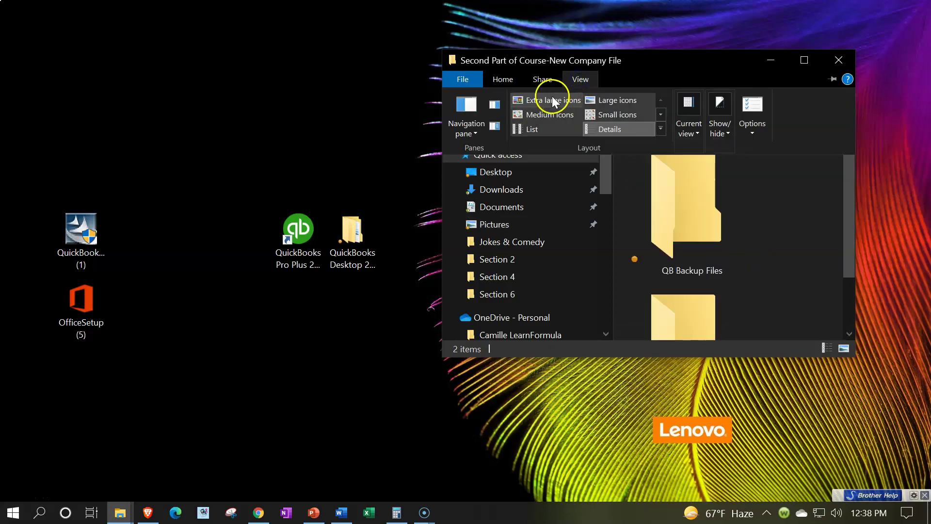
{"action": "left_click", "coordinate": [552, 97]}
{"action": "scroll", "coordinate": [760, 256], "scroll_direction": "down", "scroll_amount": 2}
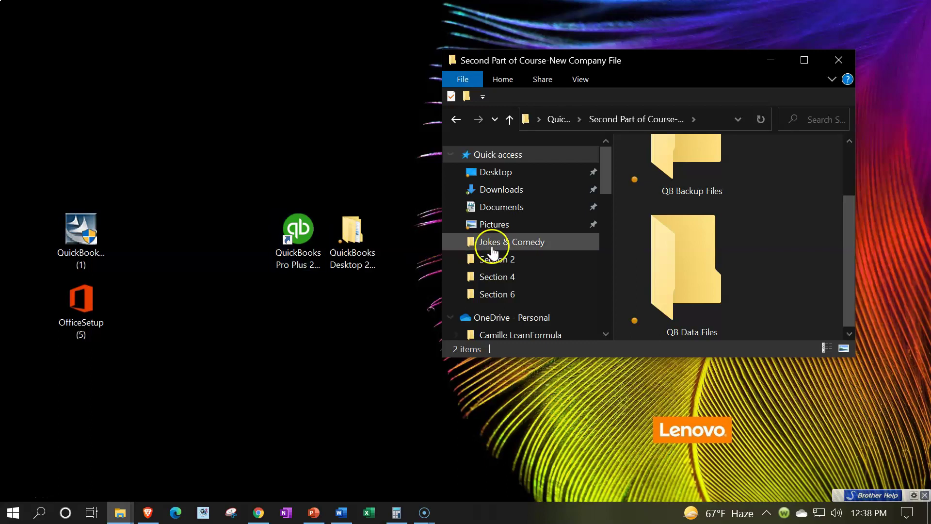
{"action": "left_click", "coordinate": [674, 263]}
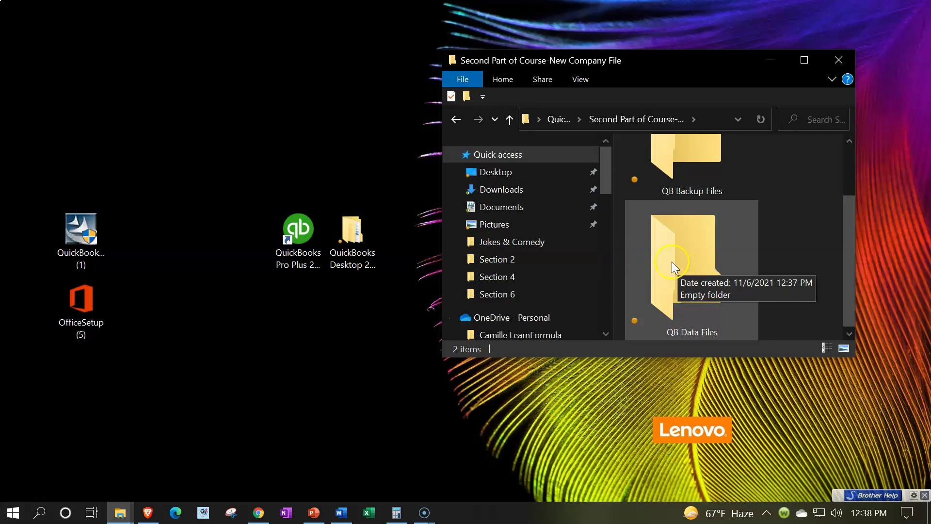
Step: Launch QuickBooks Pro Plus 2022 and choose the sample service-based business file, agreeing to download it
{"action": "left_click", "coordinate": [321, 271]}
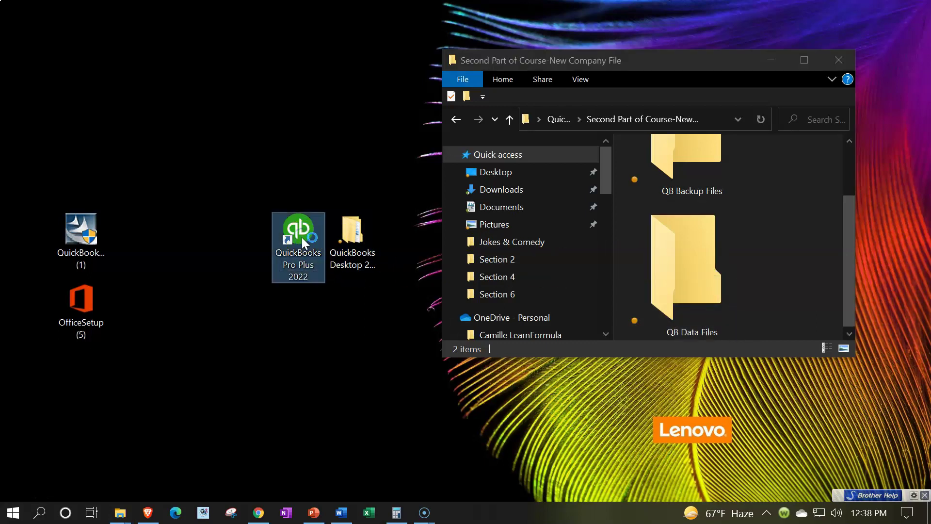
{"action": "left_click", "coordinate": [377, 191]}
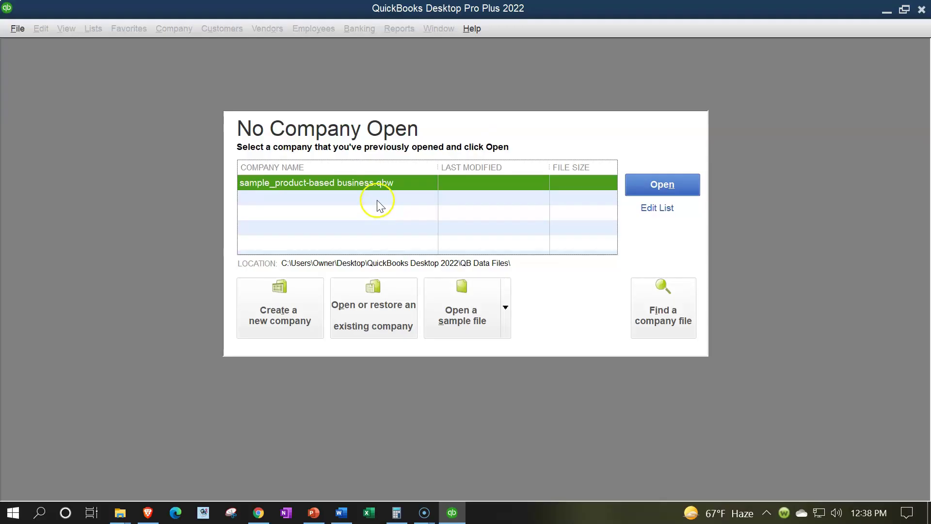
{"action": "left_click", "coordinate": [483, 320]}
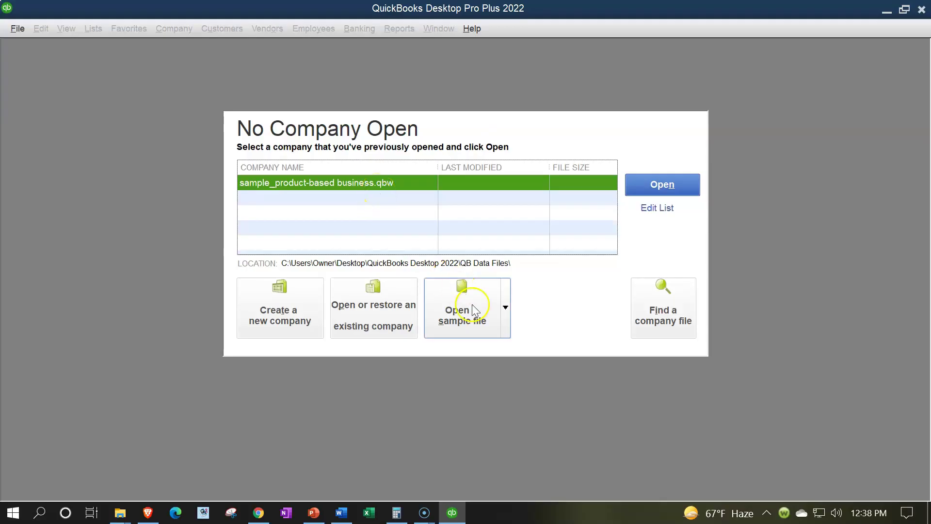
{"action": "left_click", "coordinate": [506, 311]}
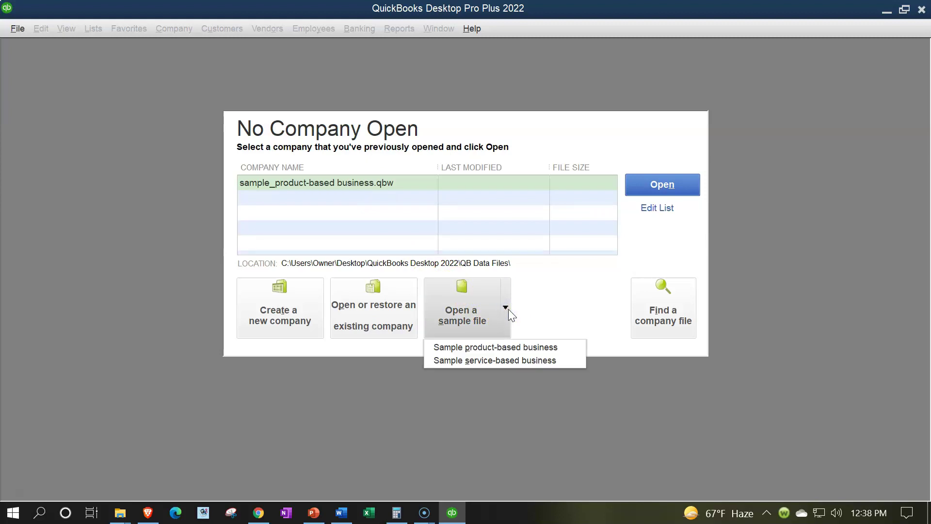
{"action": "left_click", "coordinate": [503, 363]}
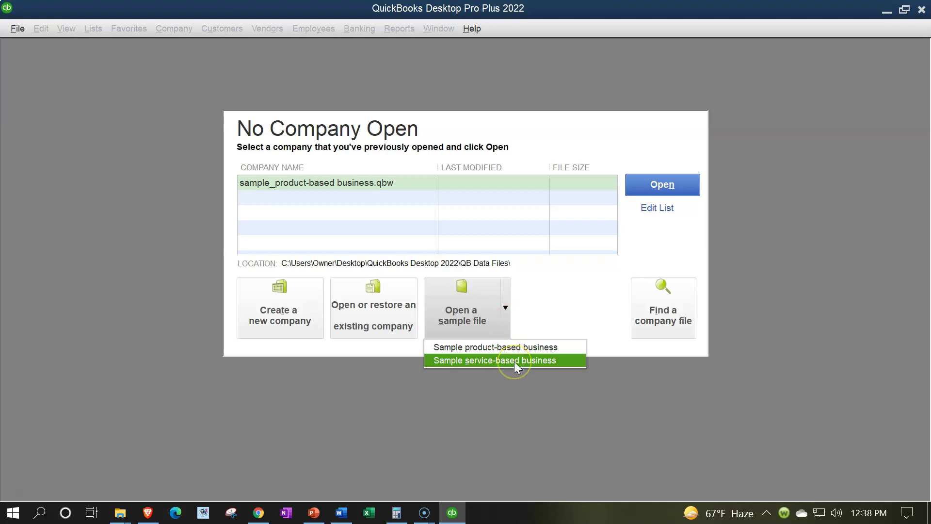
{"action": "left_click", "coordinate": [514, 362]}
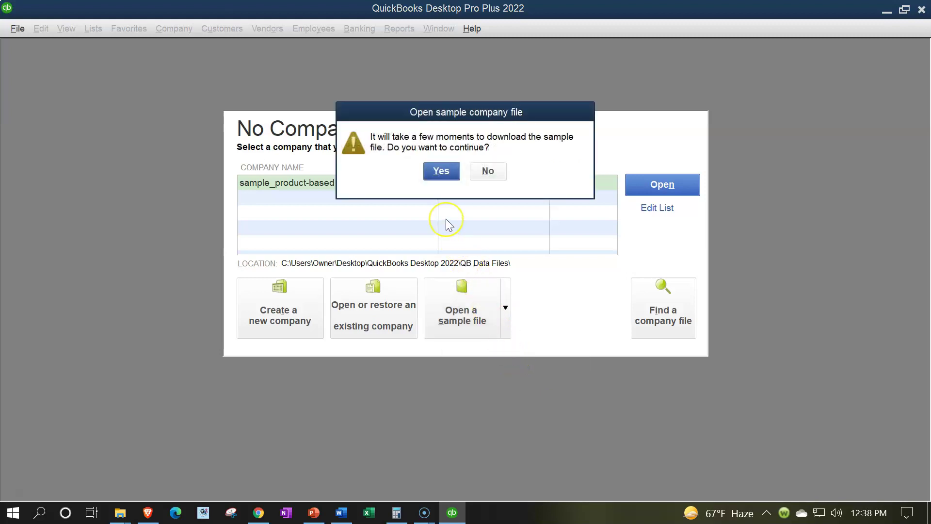
{"action": "left_click", "coordinate": [457, 176]}
{"action": "left_click", "coordinate": [443, 172]}
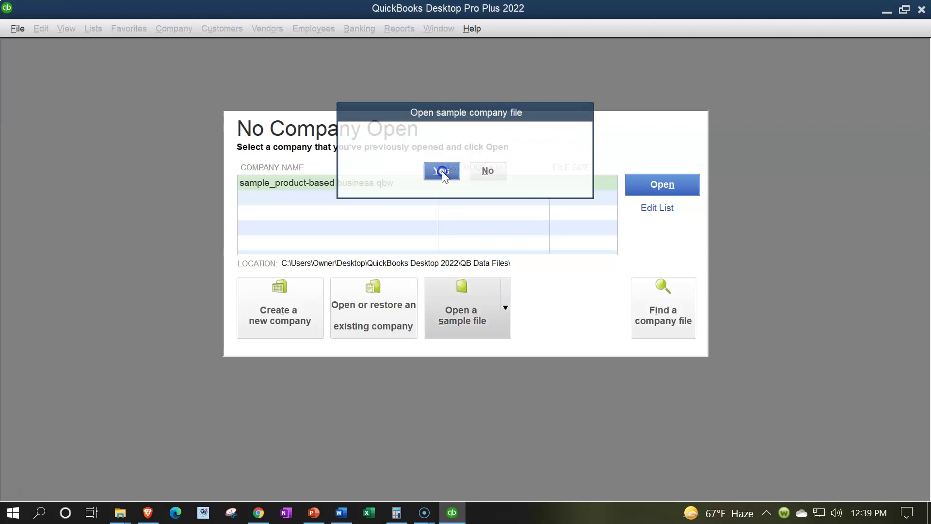
Step: Save the sample company file as sample_service-based business in the QB Data Files folder and acknowledge the sample file notice
{"action": "left_click_drag", "start_coordinate": [235, 56], "coordinate": [626, 47]}
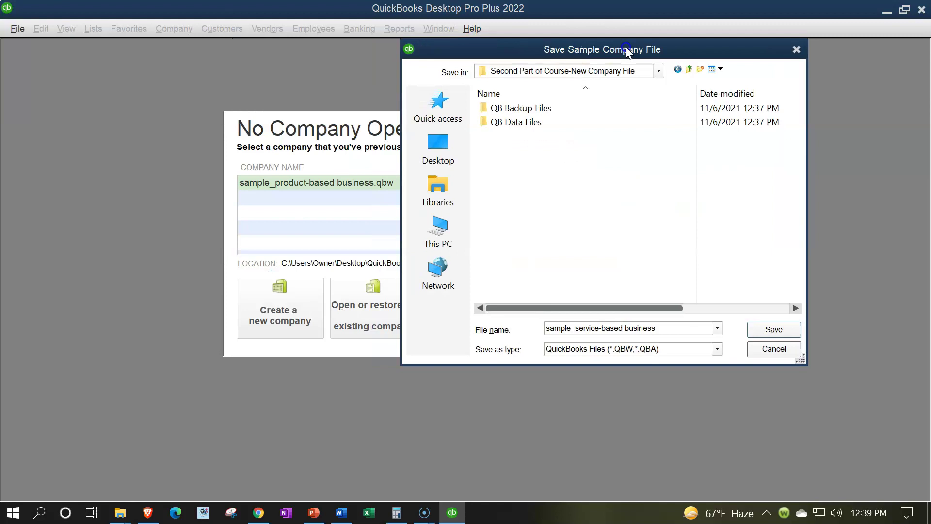
{"action": "left_click", "coordinate": [660, 70]}
{"action": "left_click", "coordinate": [662, 68]}
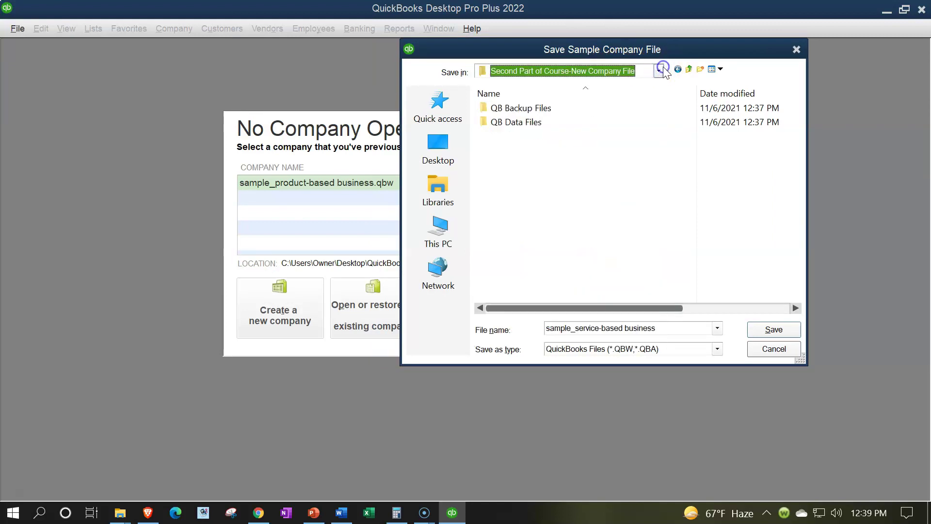
{"action": "double_click", "coordinate": [523, 125]}
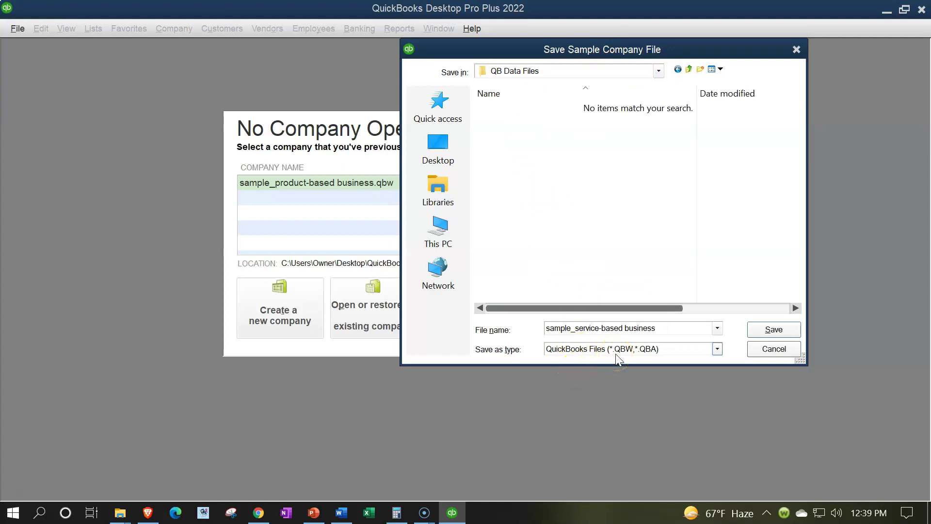
{"action": "left_click", "coordinate": [763, 329]}
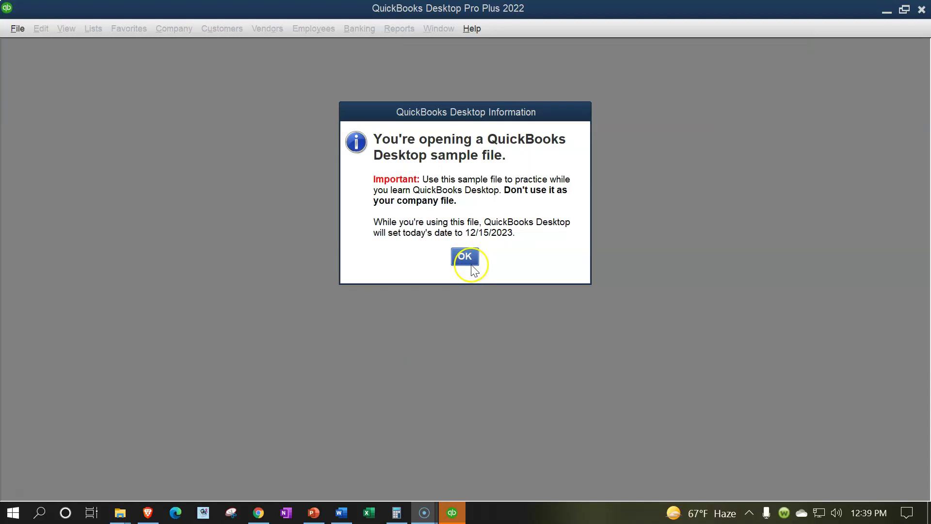
{"action": "left_click", "coordinate": [466, 262]}
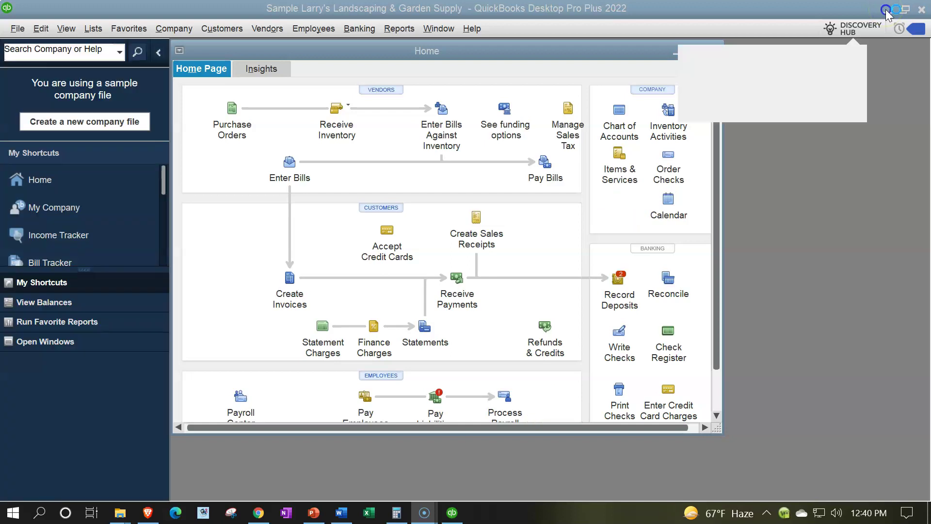
Step: Minimize QuickBooks and open the QB Data Files folder in File Explorer
{"action": "left_click", "coordinate": [886, 9]}
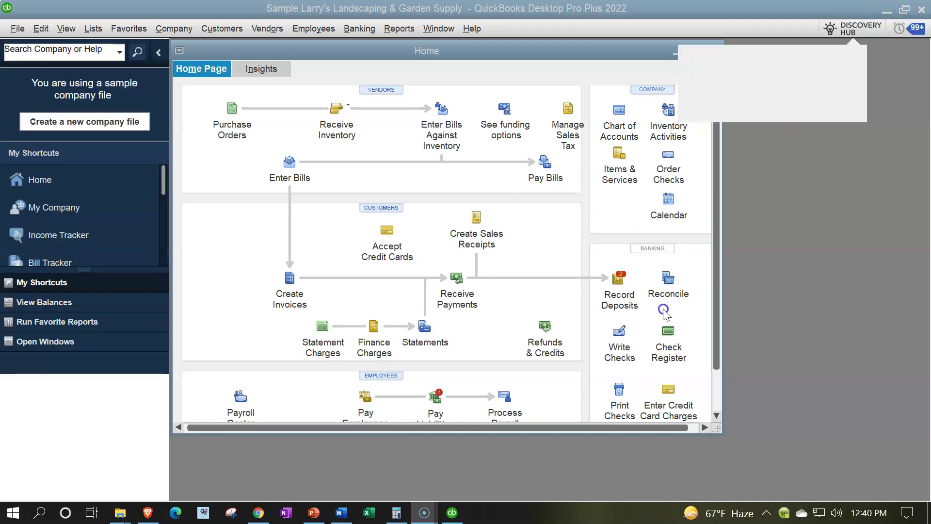
{"action": "left_click", "coordinate": [636, 317]}
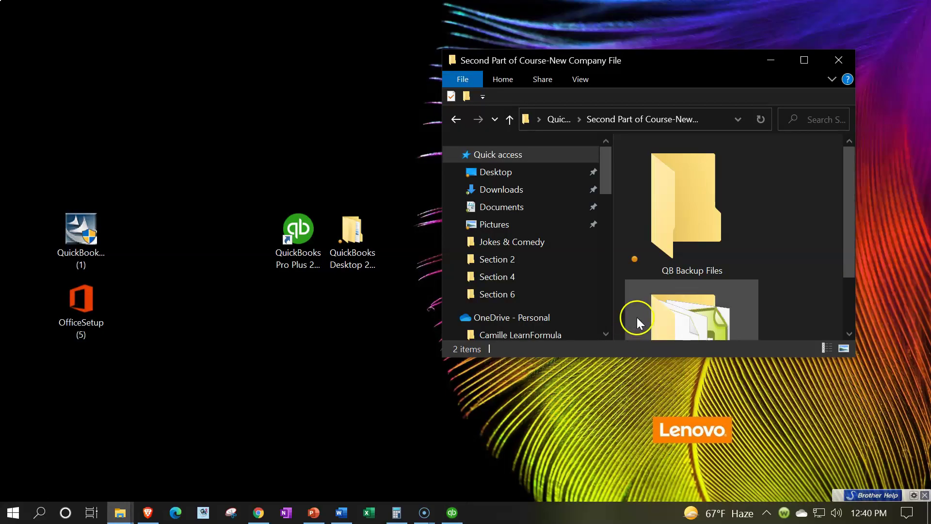
{"action": "scroll", "coordinate": [674, 281], "scroll_direction": "down", "scroll_amount": 1}
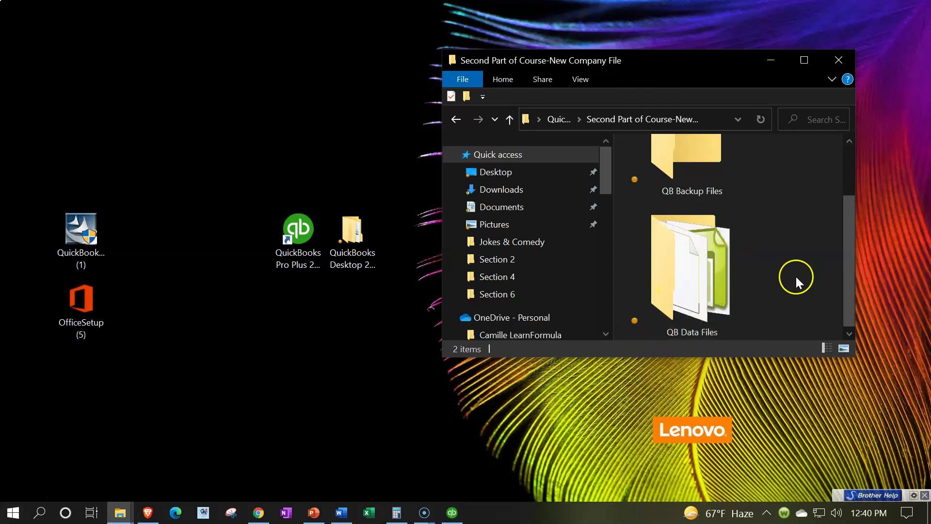
{"action": "double_click", "coordinate": [710, 283]}
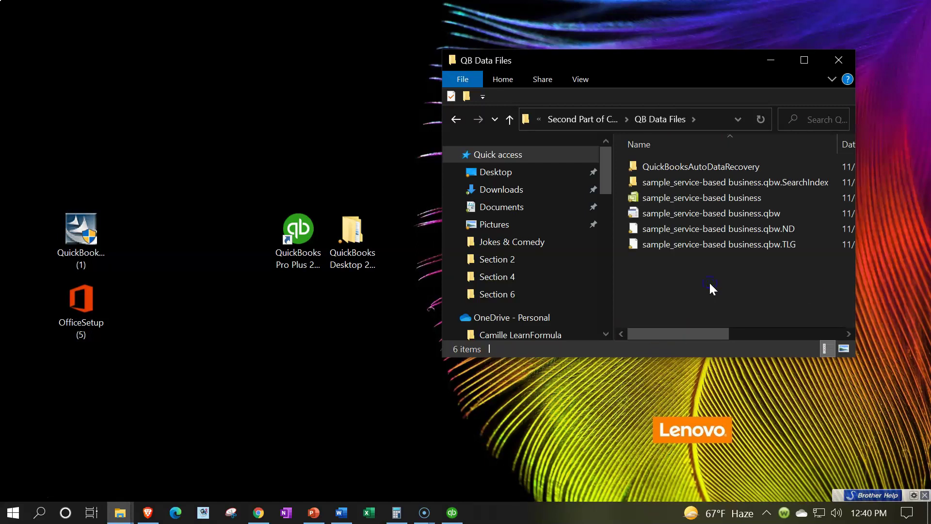
Step: Display the QB Data Files contents as large icons and select the sample_service-based business company file
{"action": "left_click", "coordinate": [585, 80]}
{"action": "left_click", "coordinate": [594, 99]}
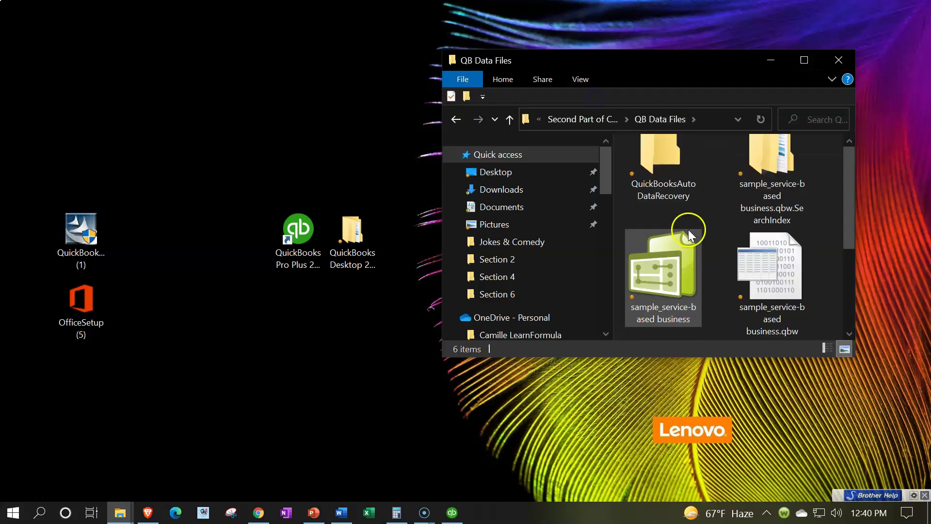
{"action": "left_click", "coordinate": [697, 300]}
{"action": "scroll", "coordinate": [690, 284], "scroll_direction": "down", "scroll_amount": 2}
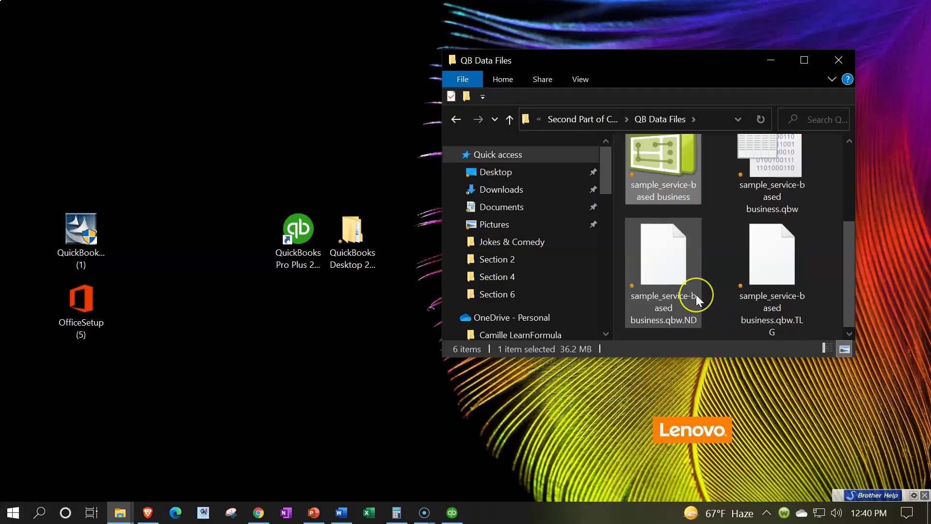
{"action": "scroll", "coordinate": [697, 295], "scroll_direction": "up", "scroll_amount": 1}
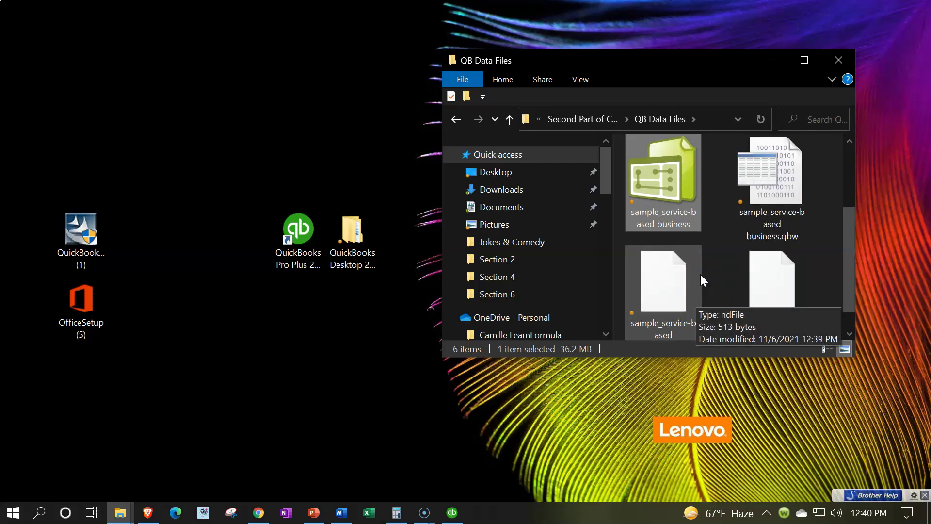
Step: Review the files in QB Data Files, then return to the Second Part of Course-New Company File folder and select QB Backup Files
{"action": "scroll", "coordinate": [700, 275], "scroll_direction": "up", "scroll_amount": 2}
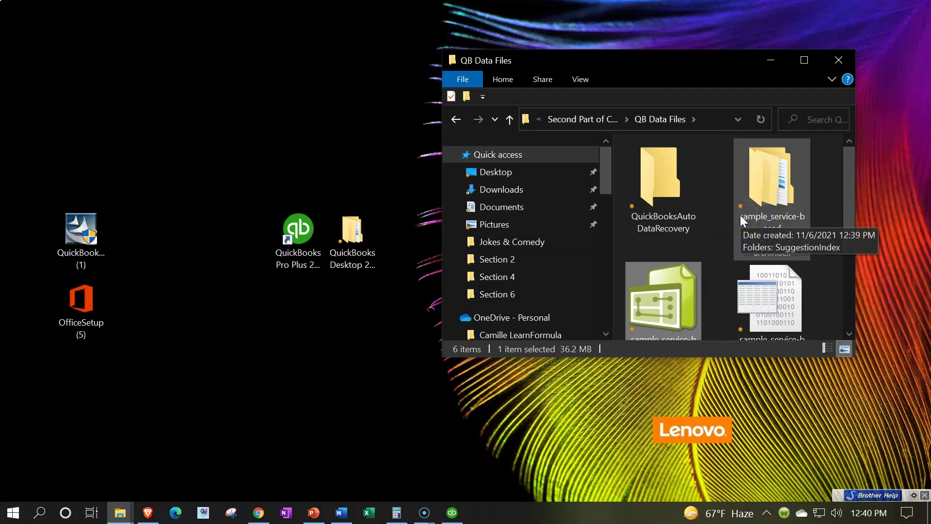
{"action": "scroll", "coordinate": [741, 218], "scroll_direction": "down", "scroll_amount": 1}
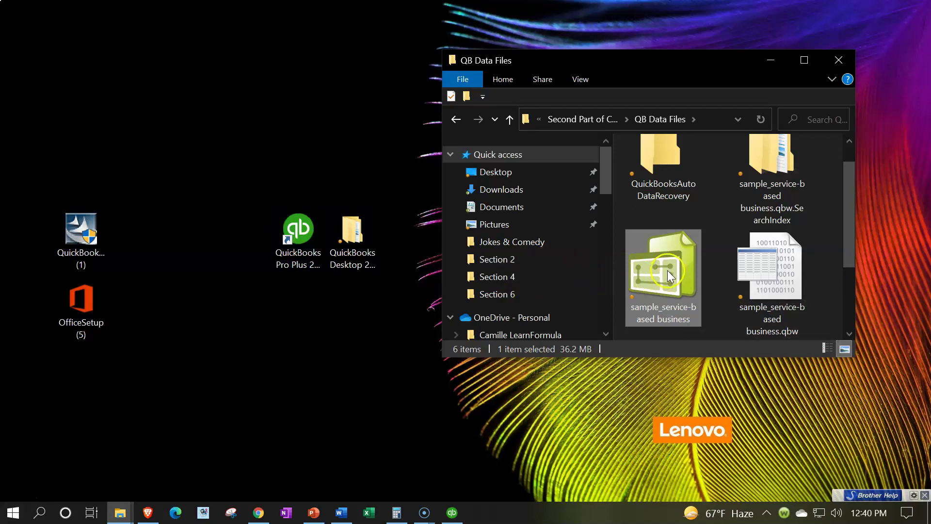
{"action": "mouse_move", "coordinate": [648, 272]}
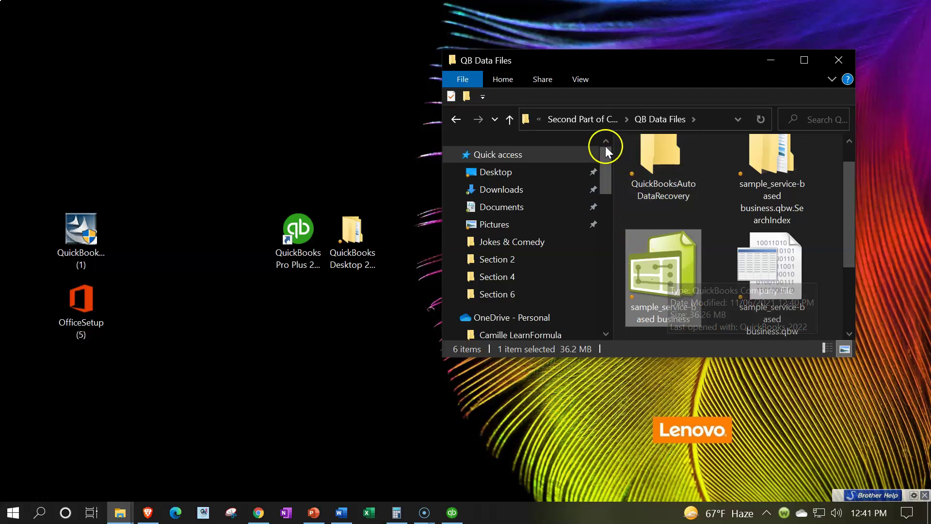
{"action": "left_click", "coordinate": [588, 118]}
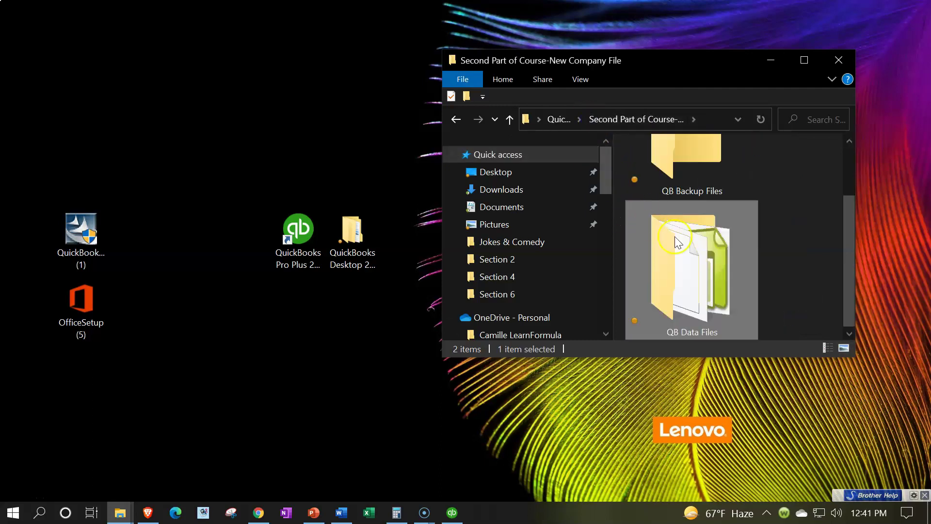
{"action": "scroll", "coordinate": [688, 240], "scroll_direction": "up", "scroll_amount": 2}
{"action": "left_click", "coordinate": [677, 208]}
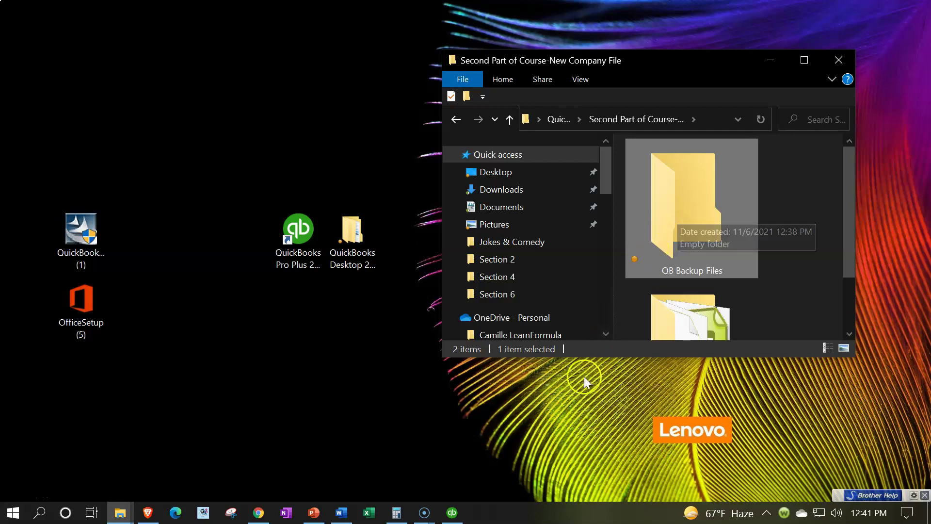
Step: Switch to QuickBooks and start creating a local backup of the company file, continuing to the backup options
{"action": "left_click", "coordinate": [452, 513]}
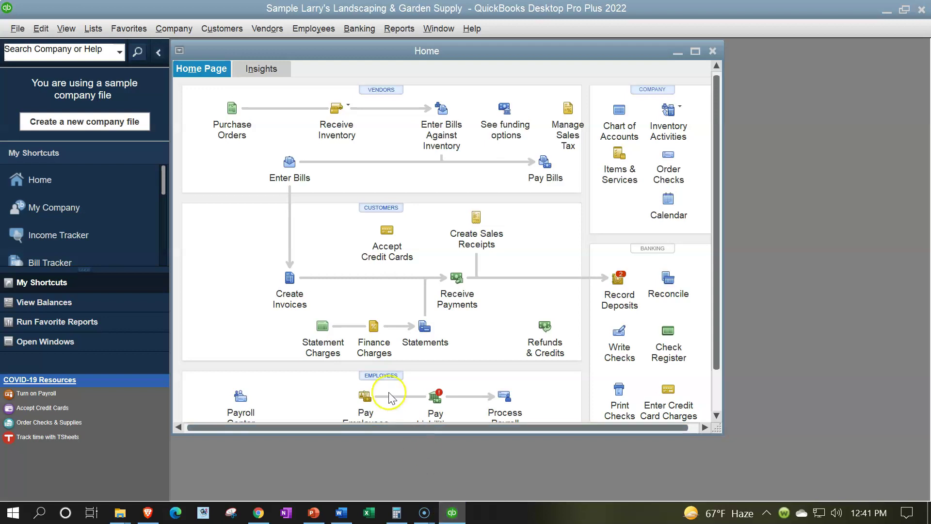
{"action": "left_click", "coordinate": [18, 29]}
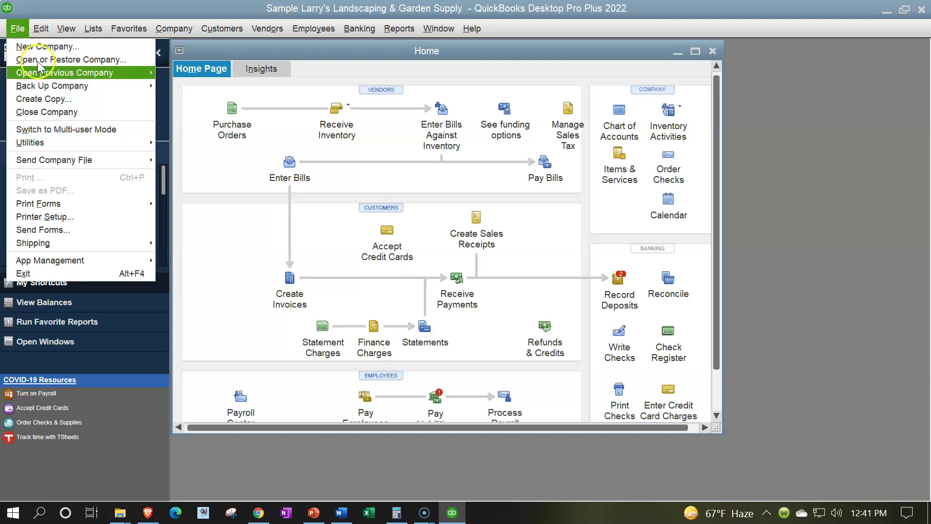
{"action": "left_click", "coordinate": [144, 86]}
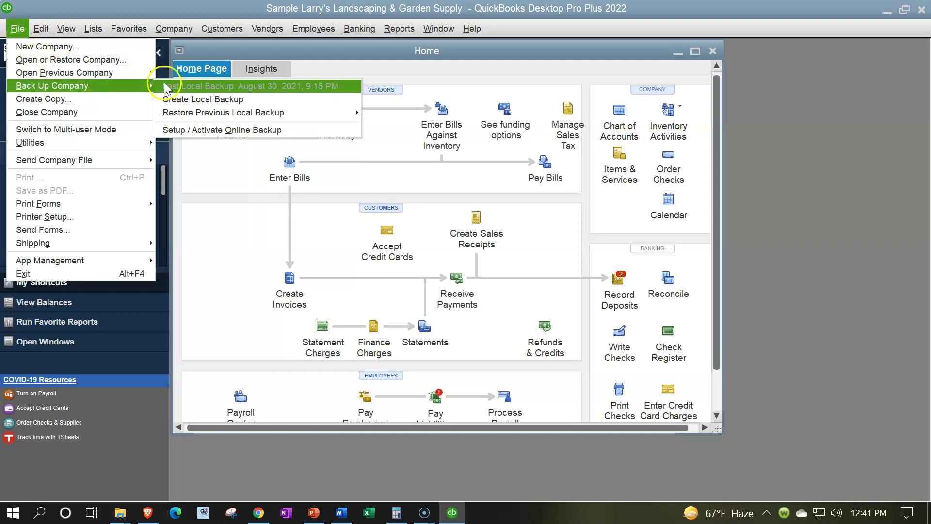
{"action": "left_click", "coordinate": [188, 97]}
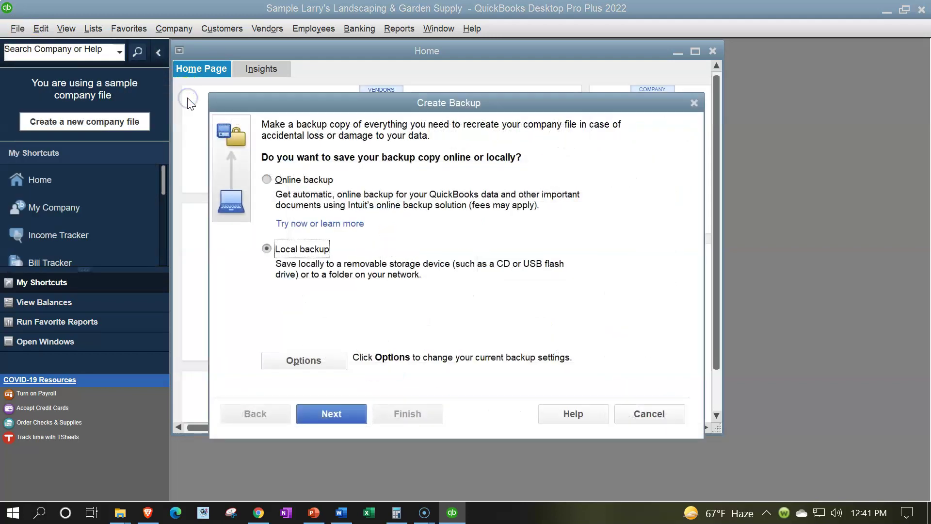
{"action": "left_click_drag", "start_coordinate": [339, 104], "coordinate": [437, 57]}
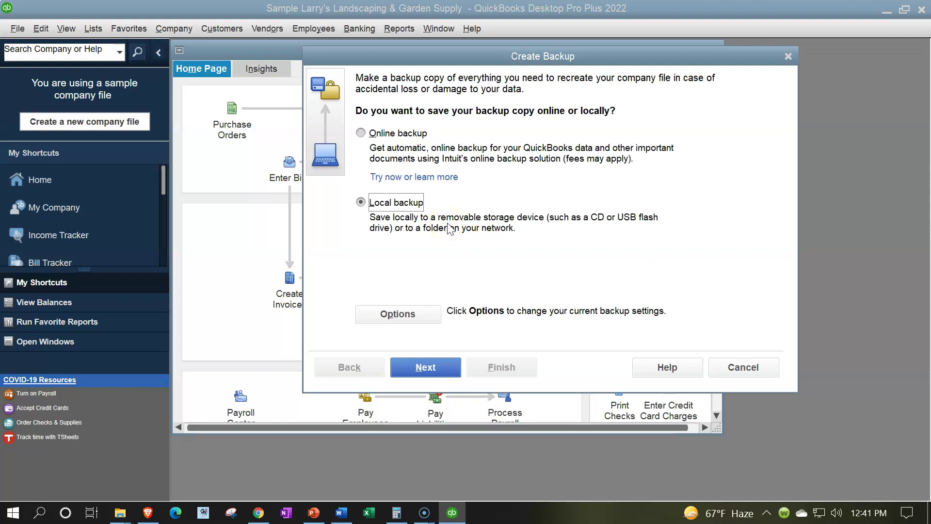
{"action": "left_click", "coordinate": [425, 371]}
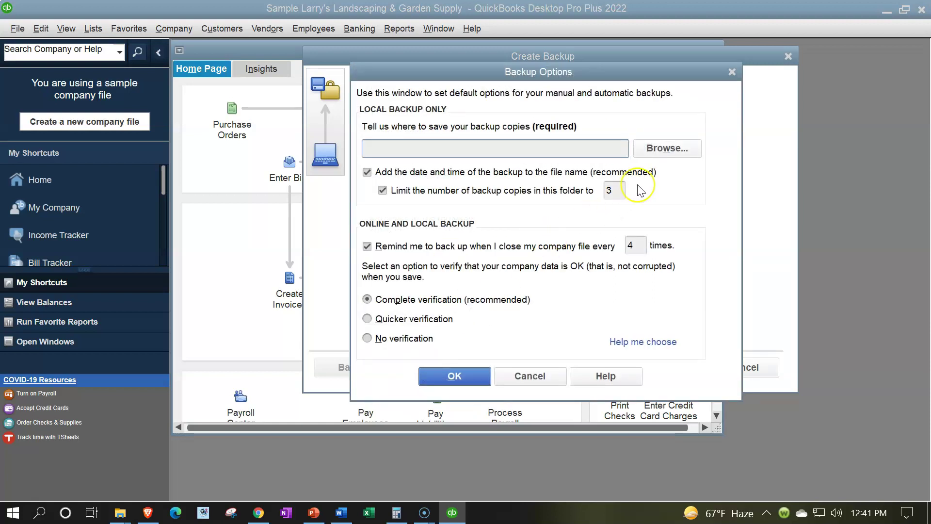
Step: Set the backup location to the QB Backup Files folder within QuickBooks Desktop 2022, Second Part of Course-New Company File
{"action": "left_click", "coordinate": [684, 150]}
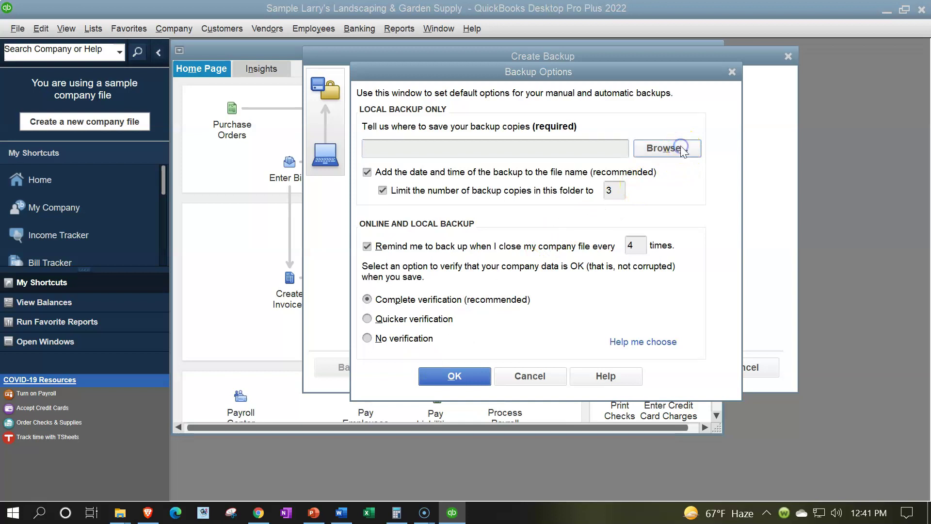
{"action": "scroll", "coordinate": [439, 267], "scroll_direction": "down", "scroll_amount": 2}
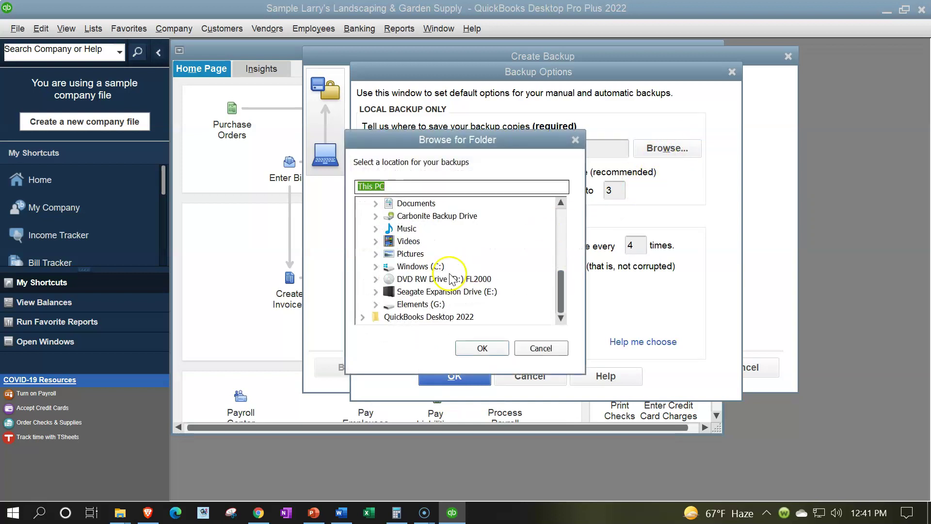
{"action": "left_click", "coordinate": [364, 316]}
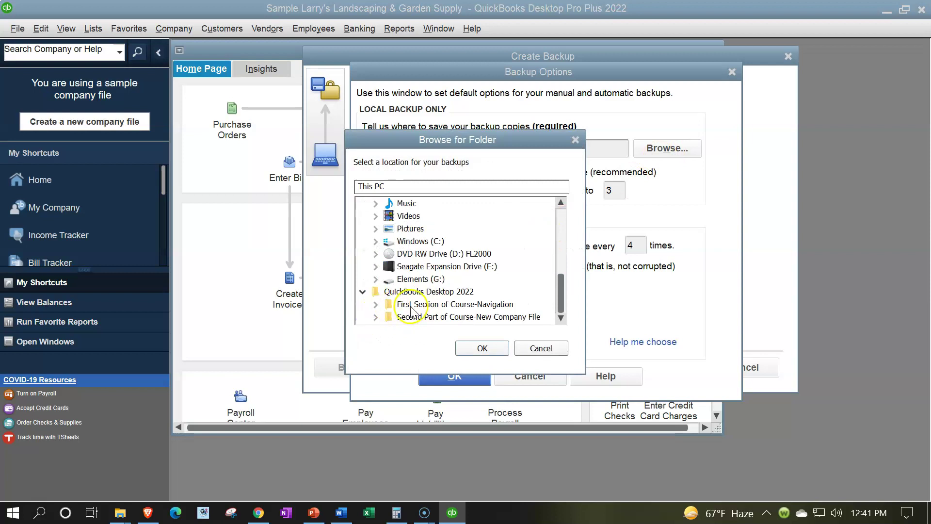
{"action": "left_click", "coordinate": [375, 317]}
{"action": "left_click", "coordinate": [423, 304]}
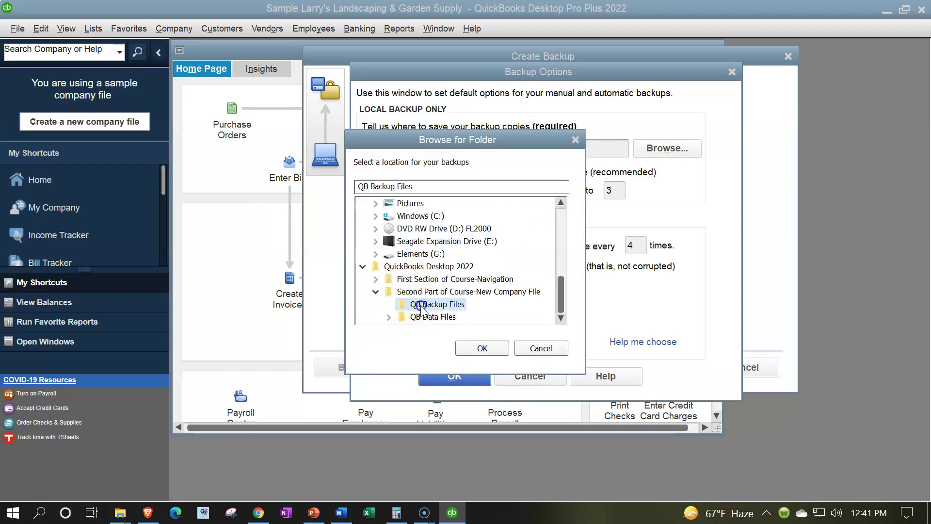
{"action": "left_click", "coordinate": [486, 348]}
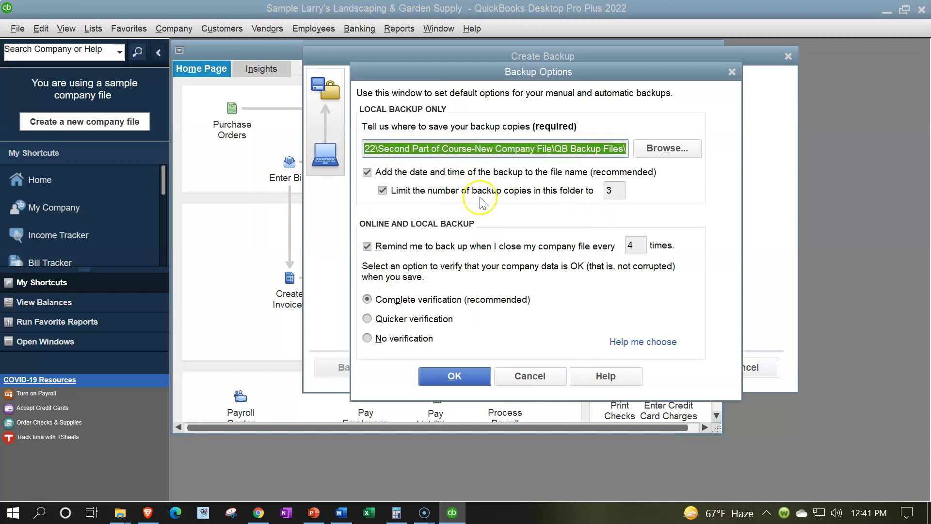
Step: Remove the limit on the number of backup copies and accept the options, keeping the chosen backup location
{"action": "left_click", "coordinate": [382, 190]}
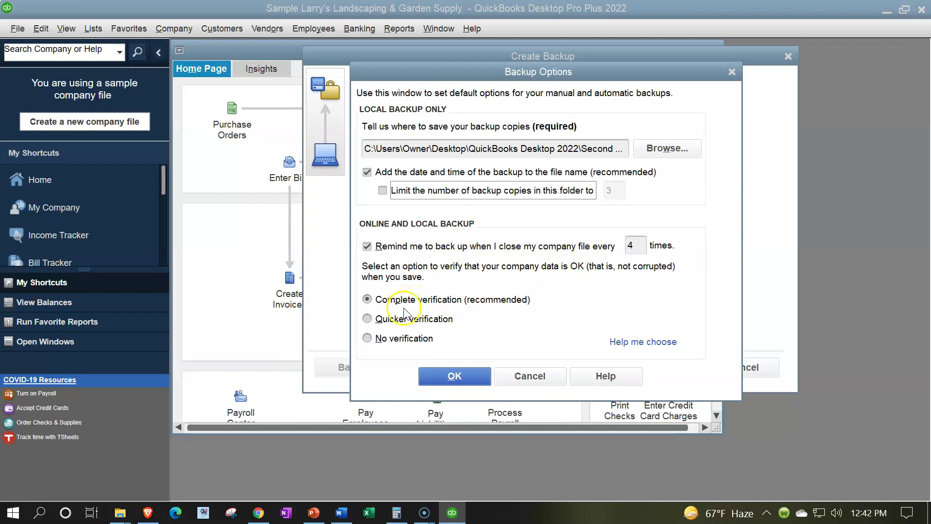
{"action": "left_click", "coordinate": [426, 377]}
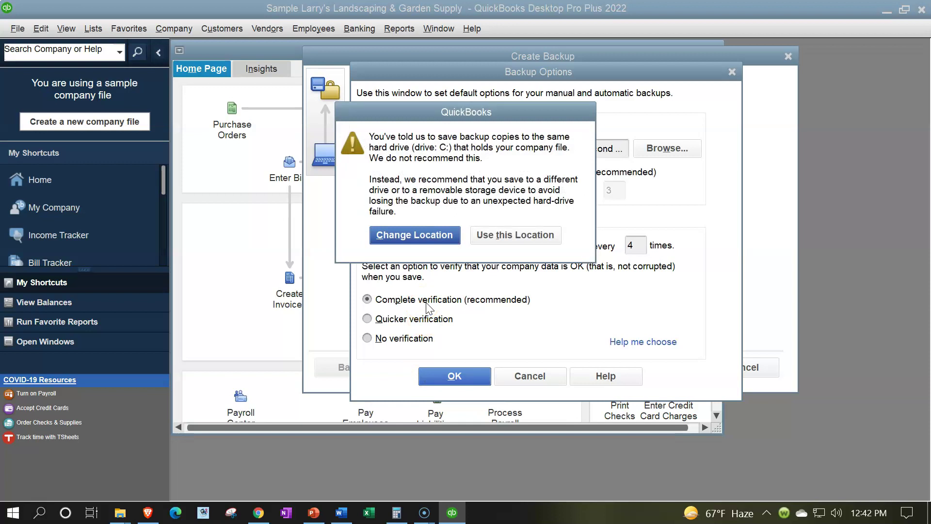
{"action": "left_click", "coordinate": [491, 239]}
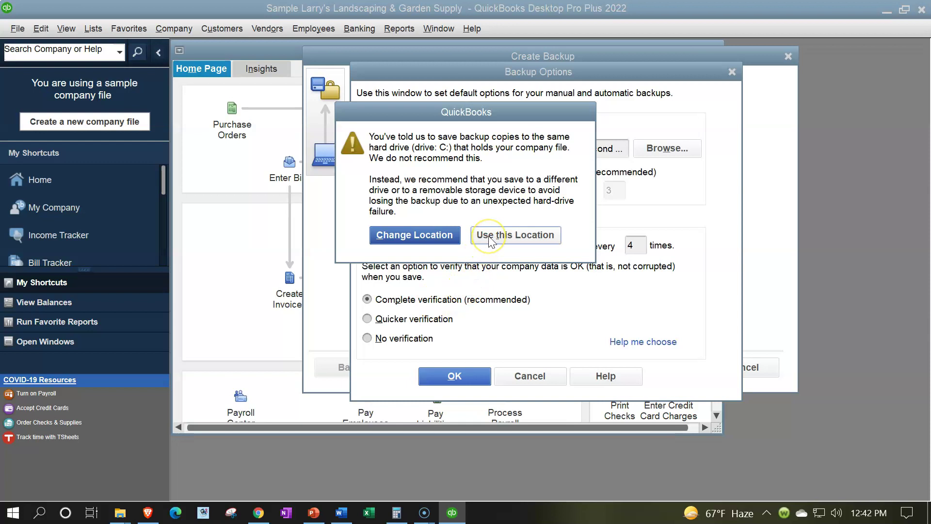
{"action": "left_click", "coordinate": [490, 237]}
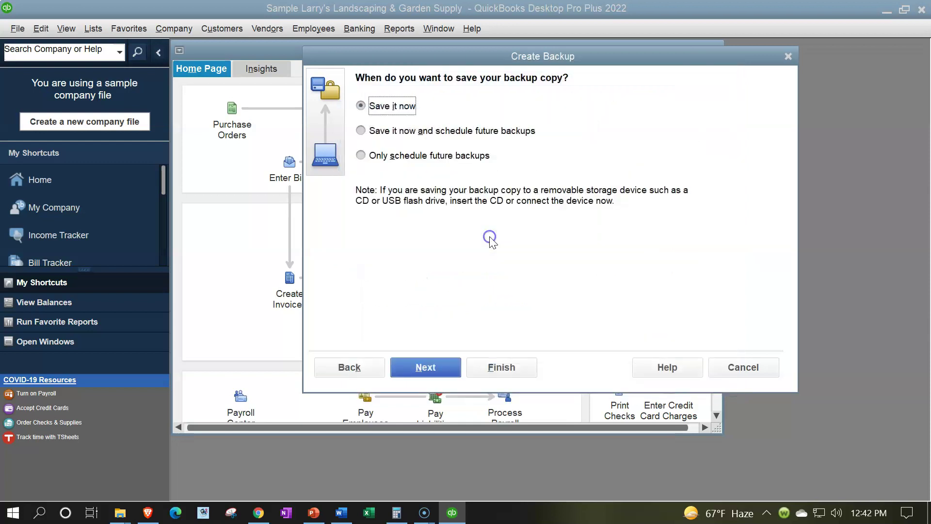
Step: Save the backup copy now in the QB Backup Files folder under the suggested file name and acknowledge the completion notice
{"action": "left_click", "coordinate": [476, 286]}
{"action": "left_click", "coordinate": [440, 372]}
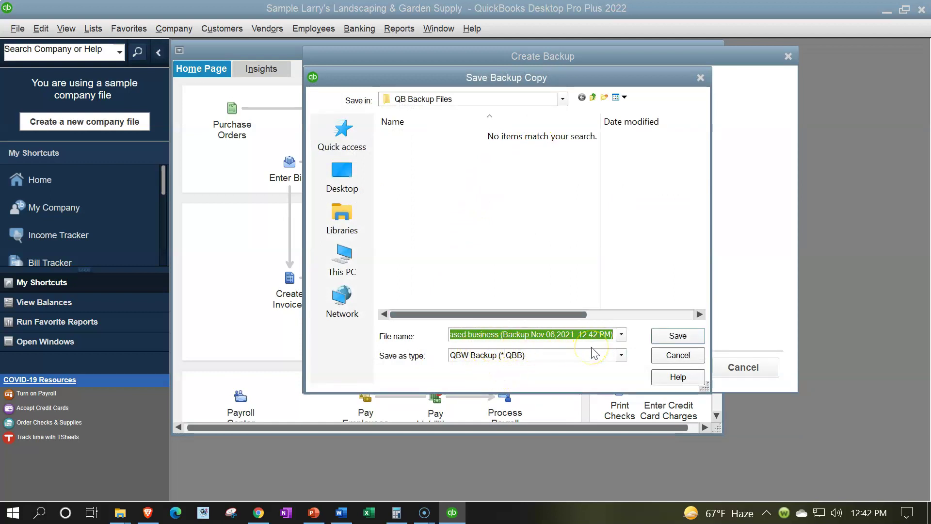
{"action": "left_click", "coordinate": [656, 339]}
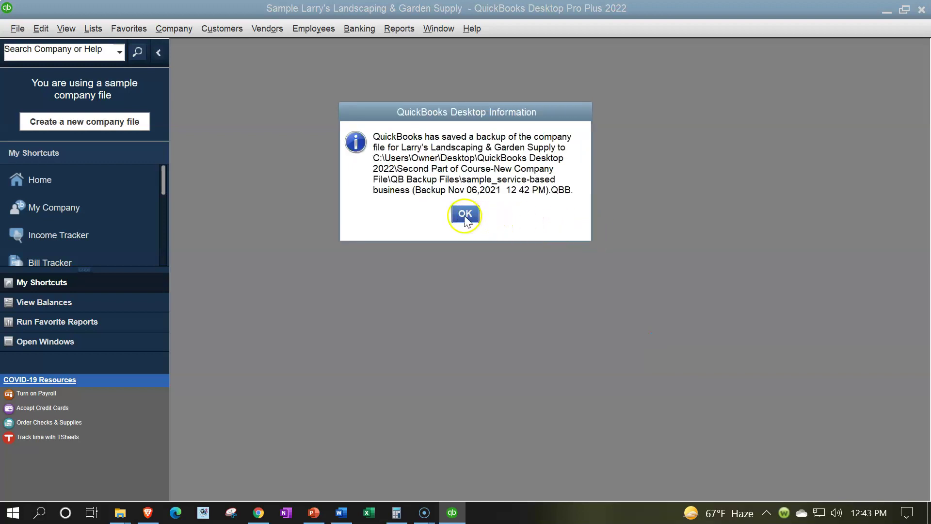
{"action": "left_click", "coordinate": [465, 213]}
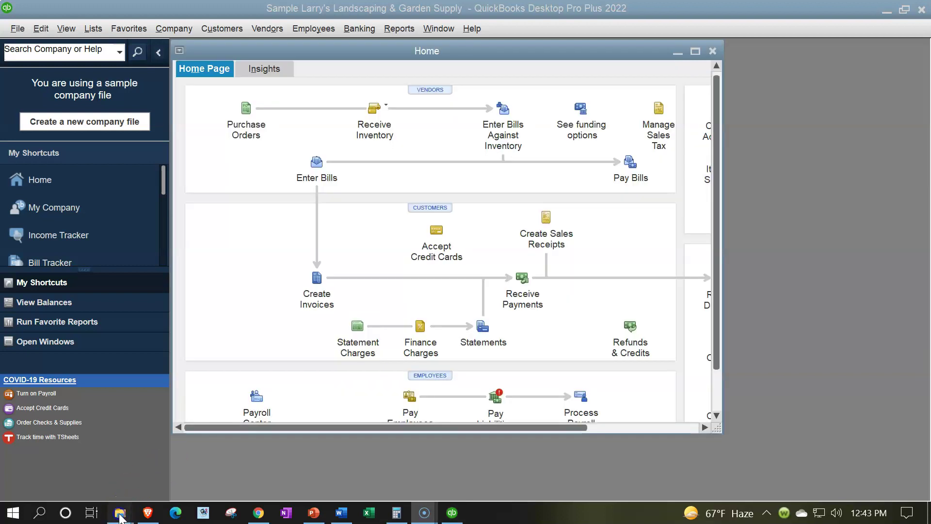
Step: Switch to File Explorer, go up to the QuickBooks Desktop 2022 folder and maximize the window
{"action": "mouse_move", "coordinate": [120, 510]}
{"action": "left_click", "coordinate": [210, 449]}
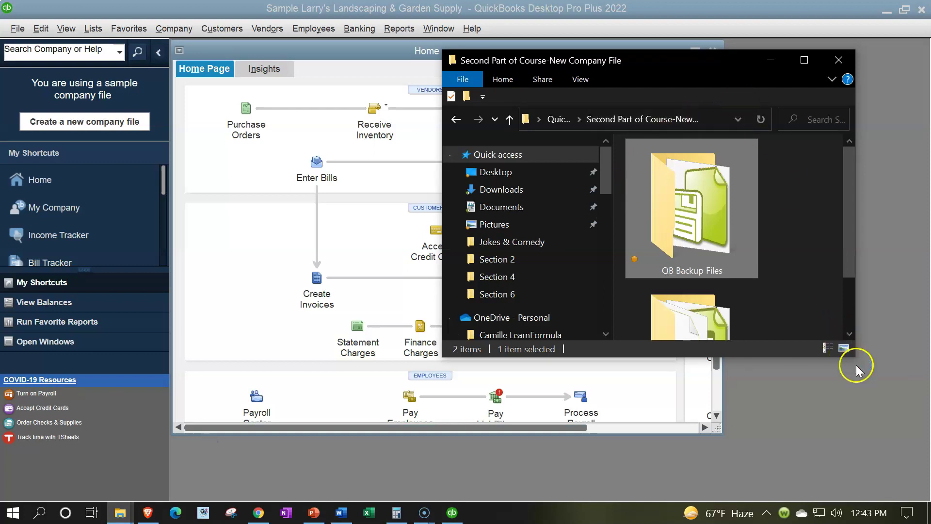
{"action": "left_click_drag", "start_coordinate": [855, 357], "coordinate": [883, 437]}
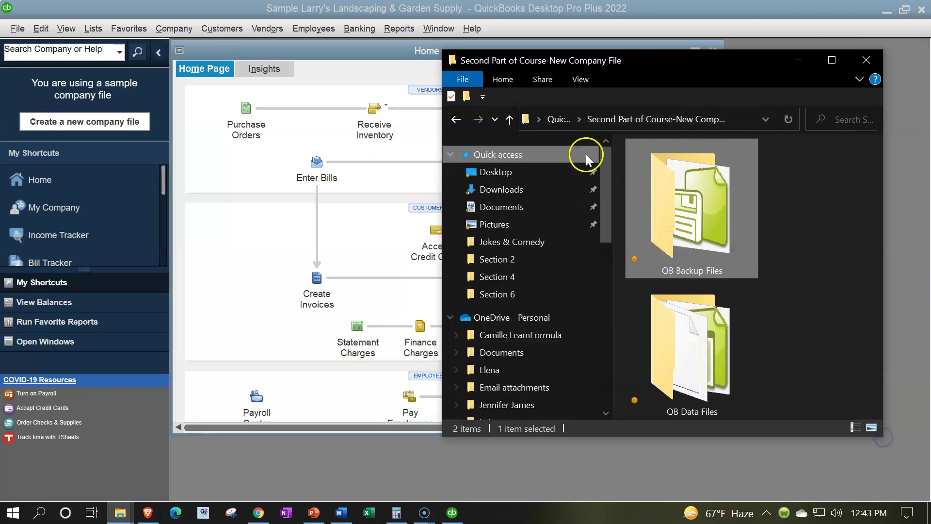
{"action": "left_click", "coordinate": [558, 119]}
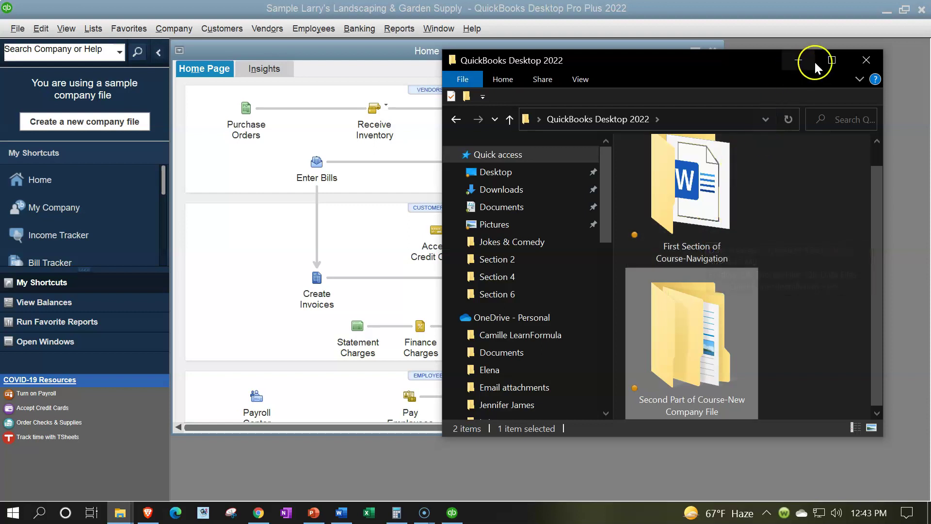
{"action": "left_click", "coordinate": [832, 59]}
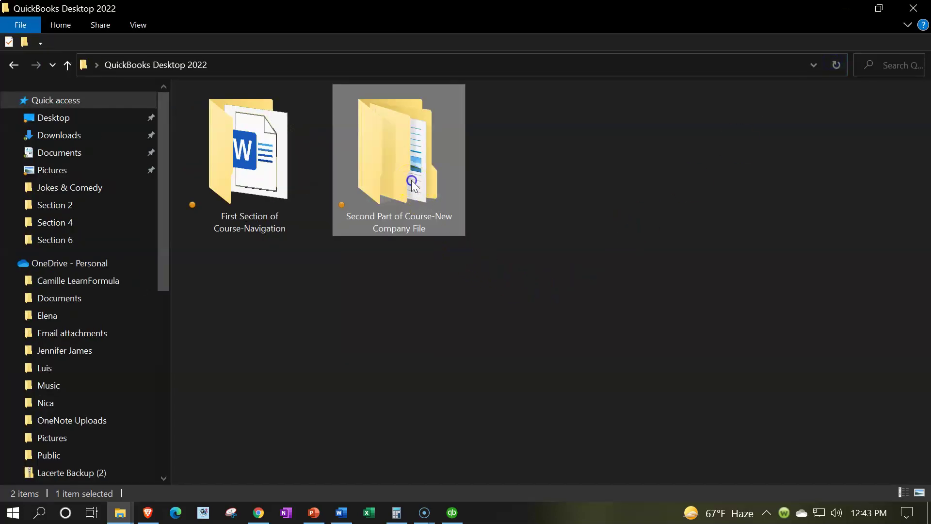
Step: Open QB Backup Files inside Second Part of Course-New Company File, display it as extra large icons and check the backup file's details
{"action": "double_click", "coordinate": [412, 183]}
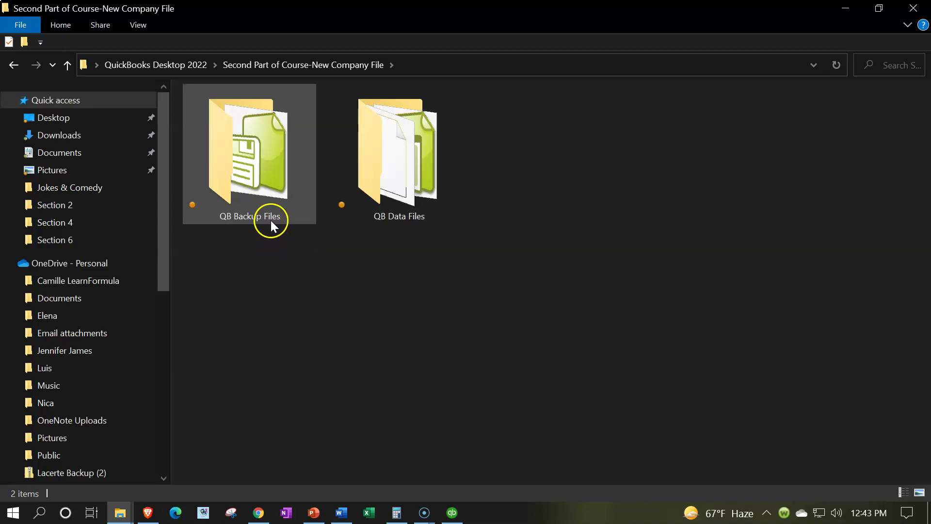
{"action": "double_click", "coordinate": [271, 221]}
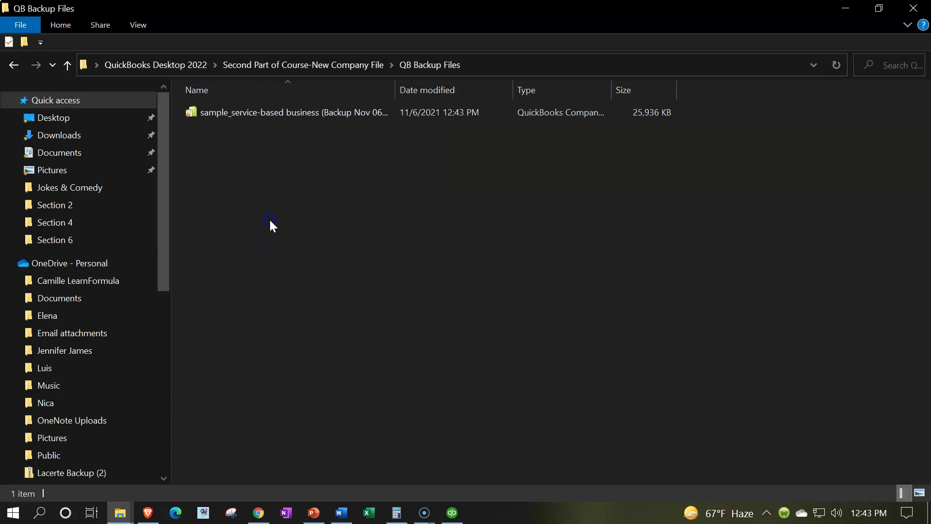
{"action": "left_click", "coordinate": [146, 27]}
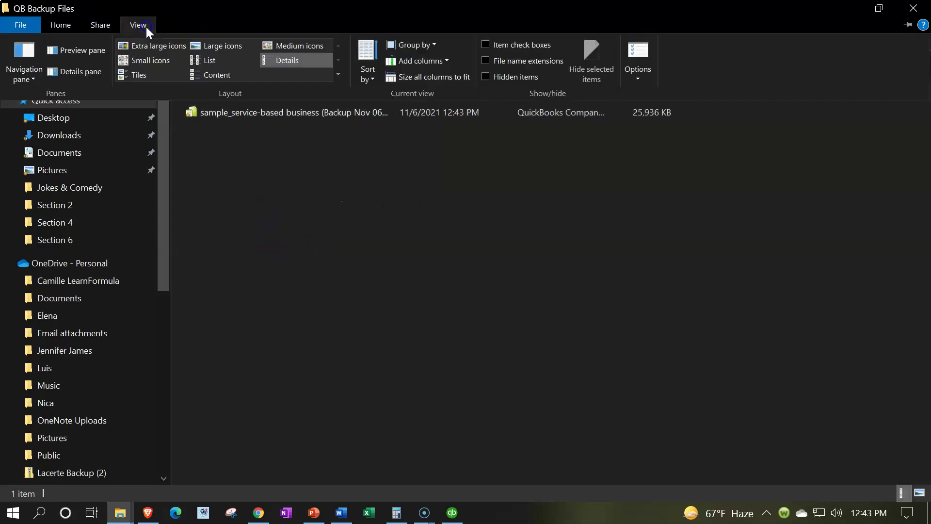
{"action": "left_click", "coordinate": [173, 45]}
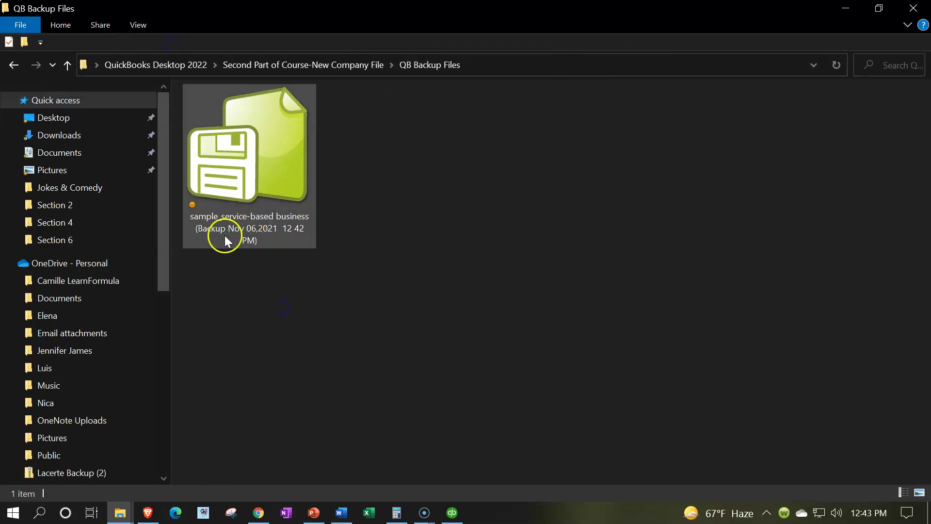
{"action": "mouse_move", "coordinate": [220, 234]}
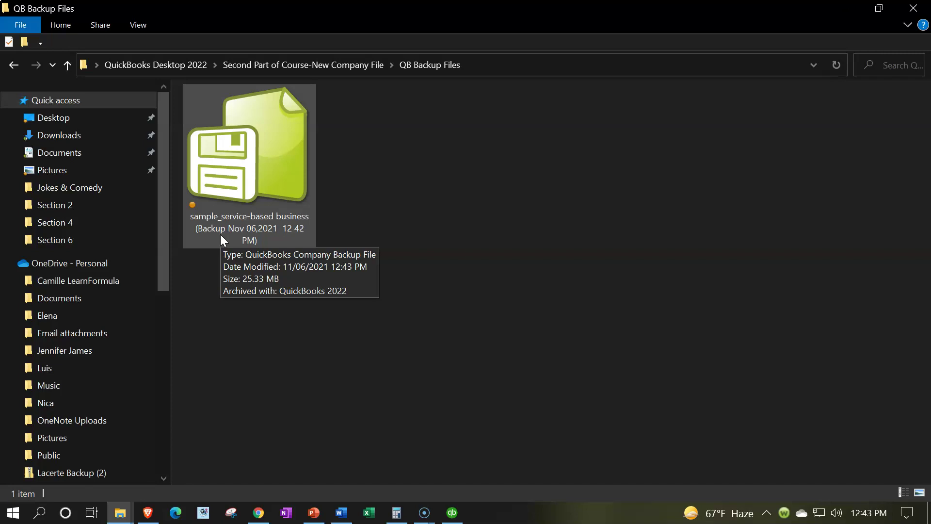
Step: Go back to the parent folder, open QB Data Files and select the sample_service-based business company file
{"action": "left_click", "coordinate": [322, 65]}
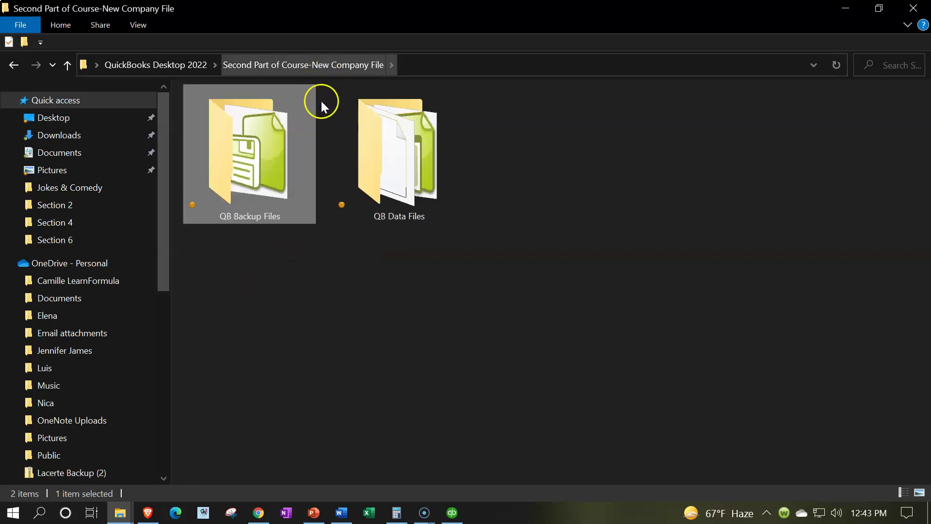
{"action": "double_click", "coordinate": [381, 168]}
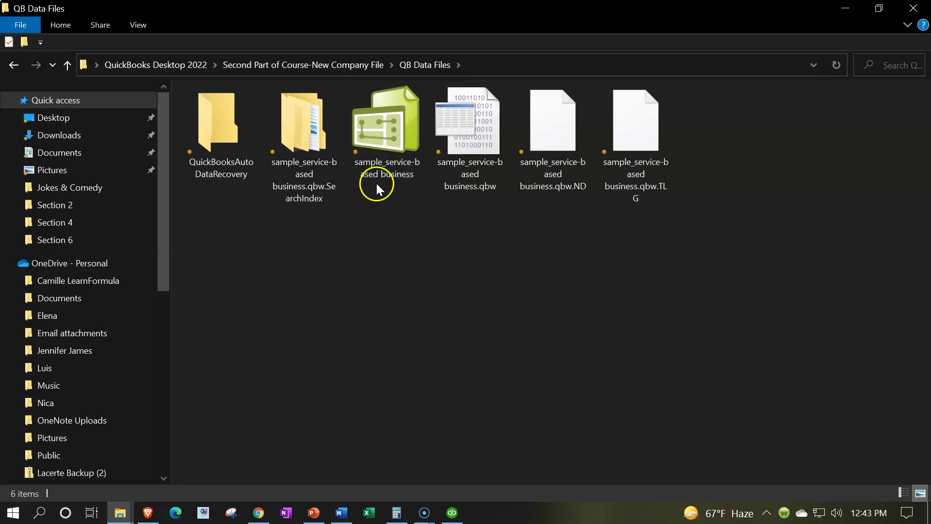
{"action": "left_click", "coordinate": [374, 171]}
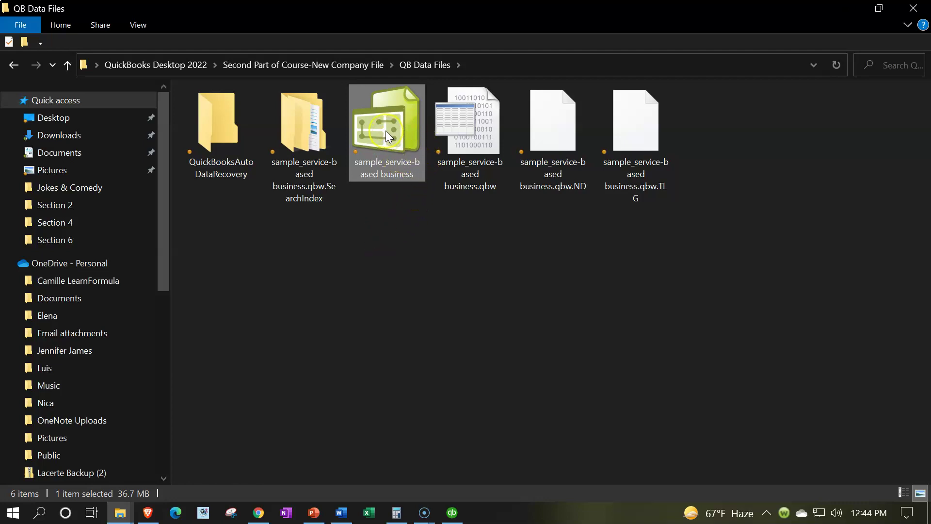
Step: Check the sample_service-based business company file's details, open QB Backup Files from the parent folder and select the backup file
{"action": "mouse_move", "coordinate": [386, 132]}
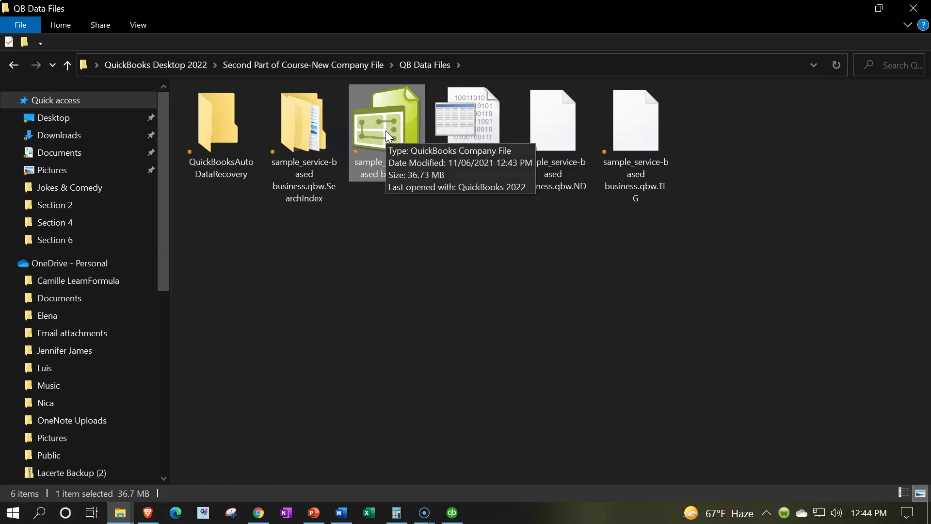
{"action": "double_click", "coordinate": [386, 130]}
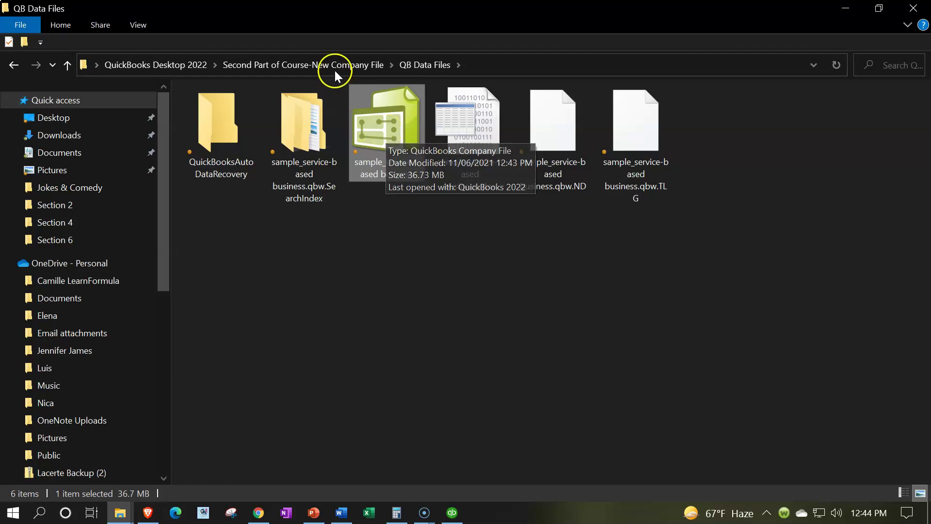
{"action": "left_click", "coordinate": [315, 63]}
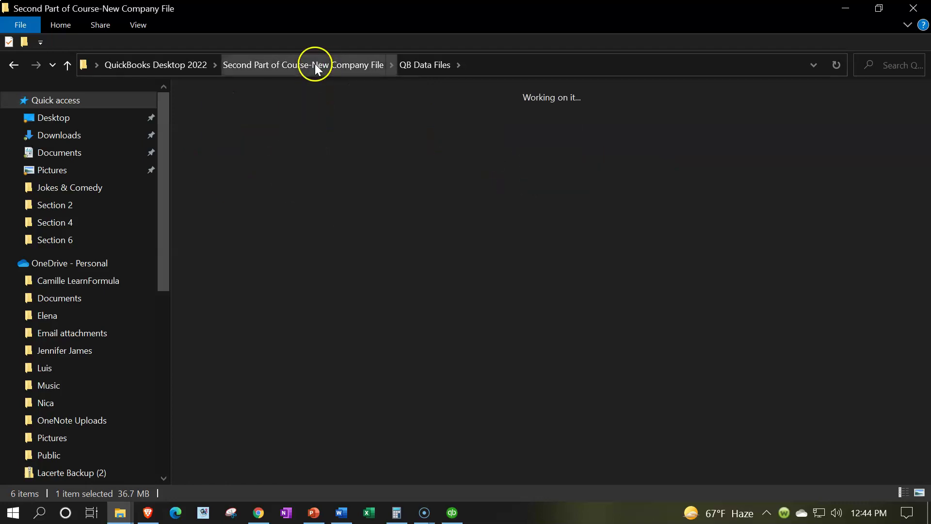
{"action": "left_click", "coordinate": [294, 176]}
{"action": "double_click", "coordinate": [291, 170]}
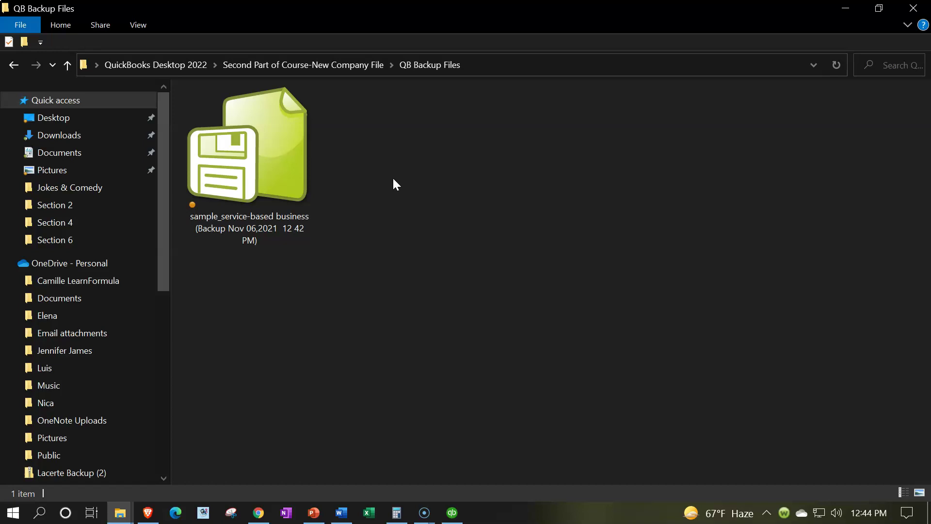
{"action": "double_click", "coordinate": [301, 166]}
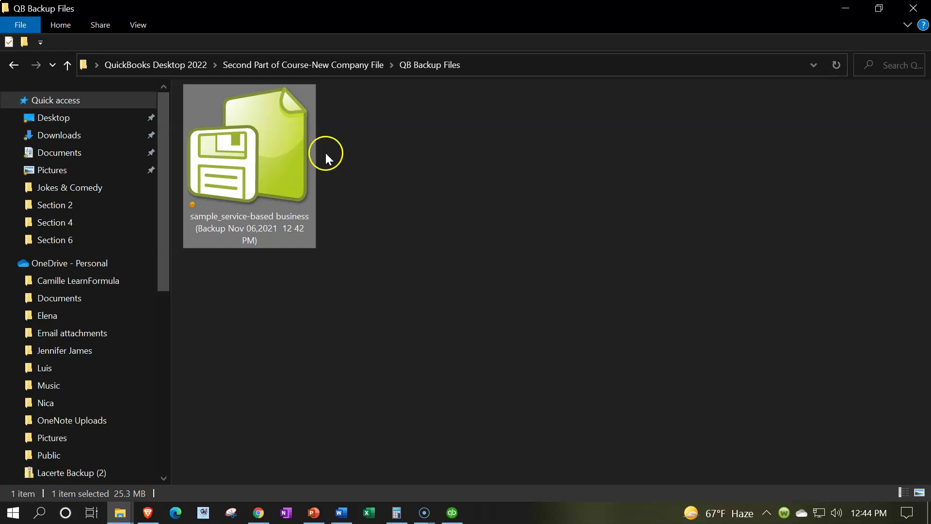
Step: Return to QB Data Files through the parent folder and check the sample_service-based business company file's details again
{"action": "left_click", "coordinate": [330, 65]}
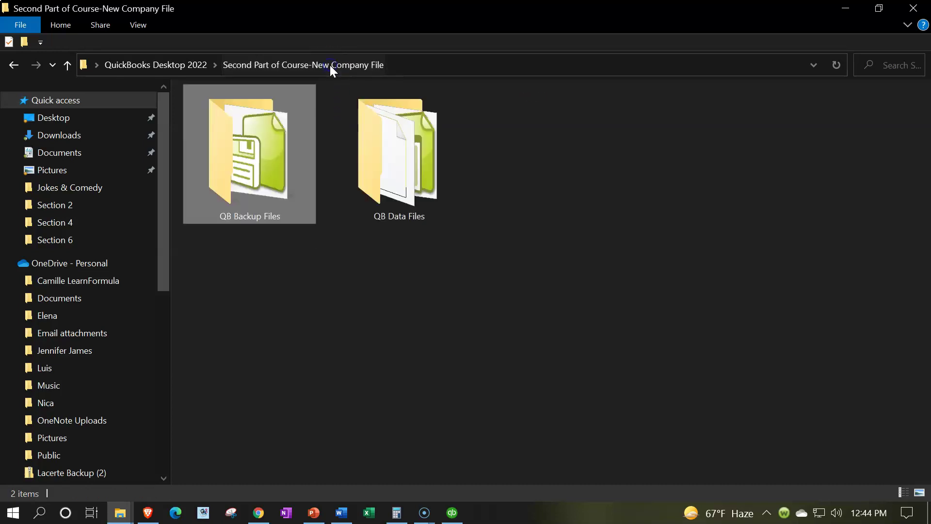
{"action": "double_click", "coordinate": [401, 165]}
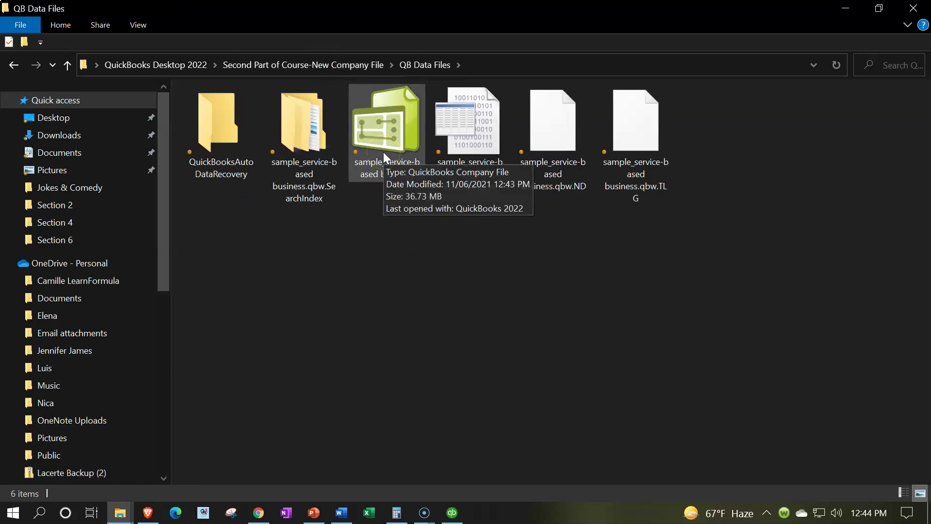
{"action": "left_click", "coordinate": [376, 190]}
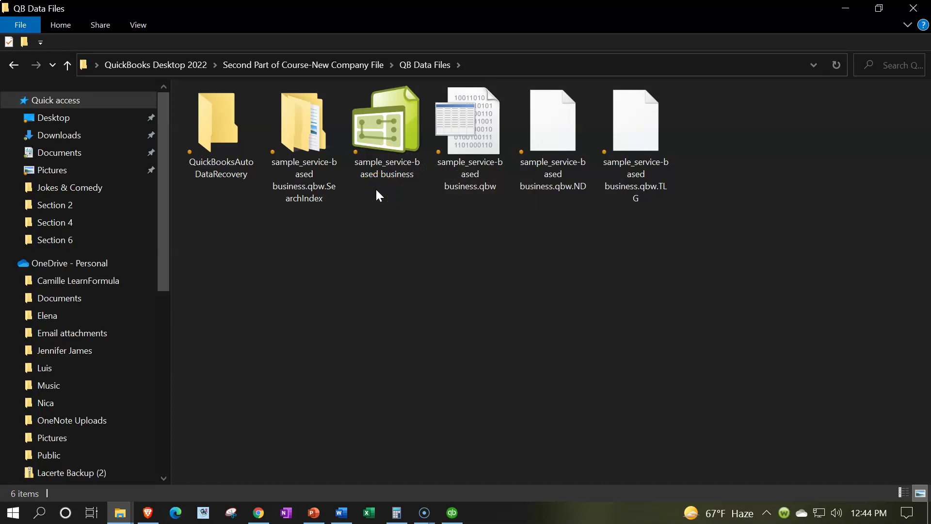
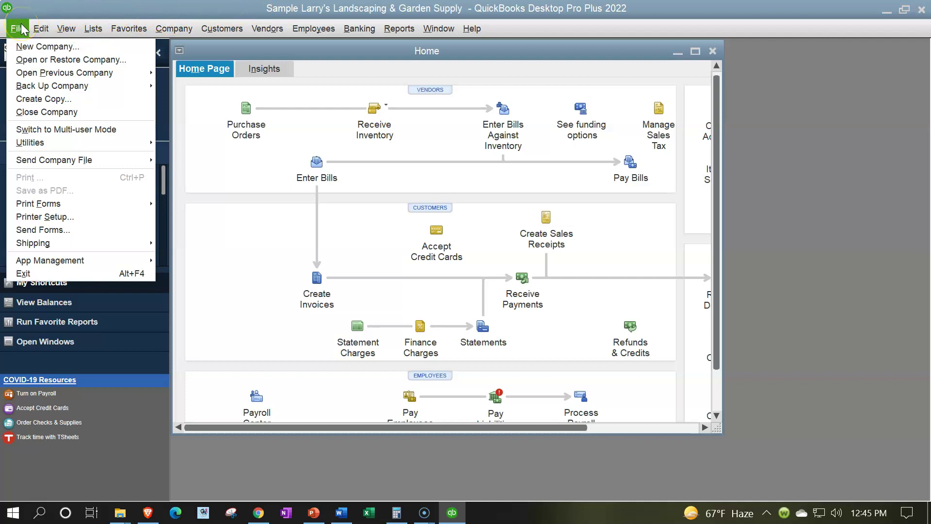
Step: Switch to QuickBooks and start restoring a backup copy that is stored as a local backup
{"action": "left_click", "coordinate": [26, 60]}
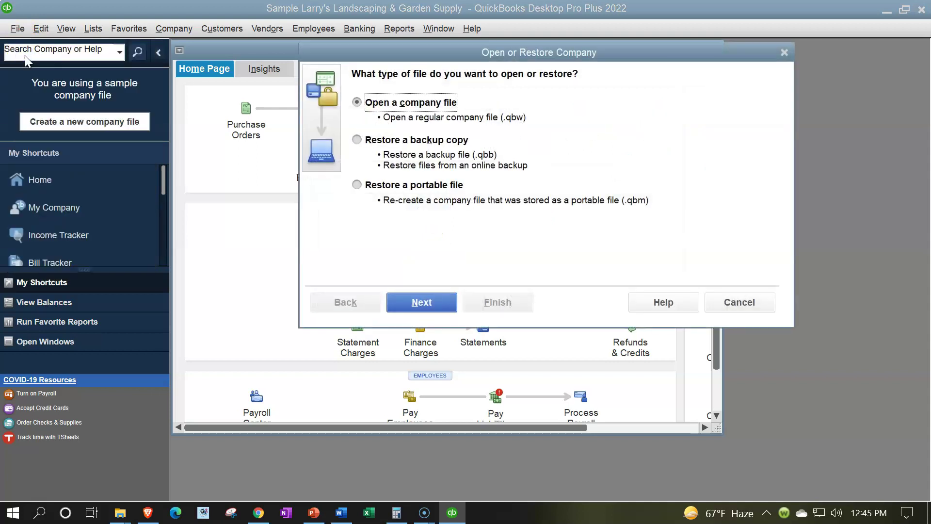
{"action": "left_click", "coordinate": [357, 140]}
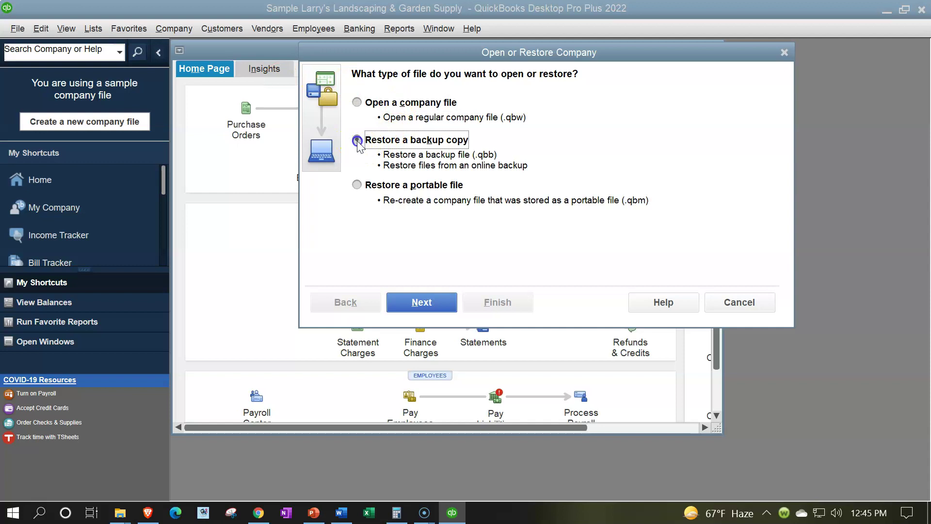
{"action": "left_click", "coordinate": [440, 303]}
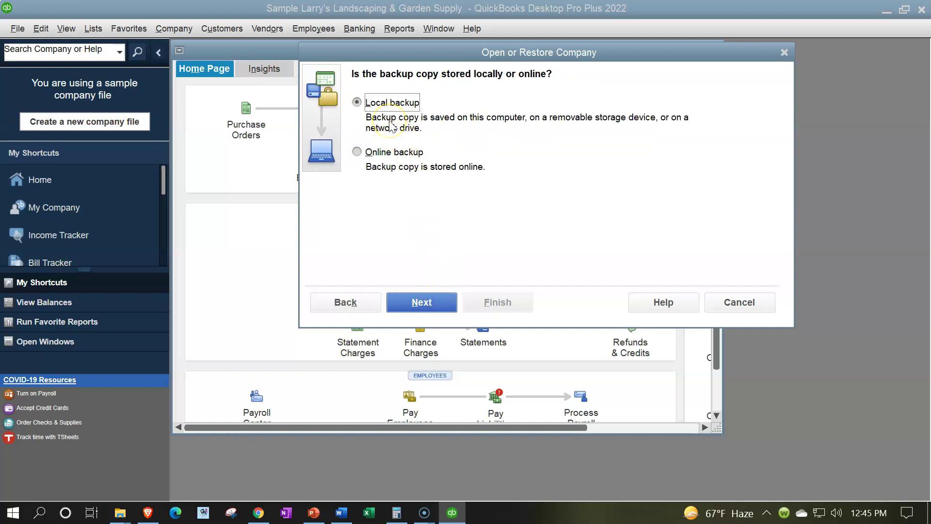
{"action": "left_click", "coordinate": [416, 301]}
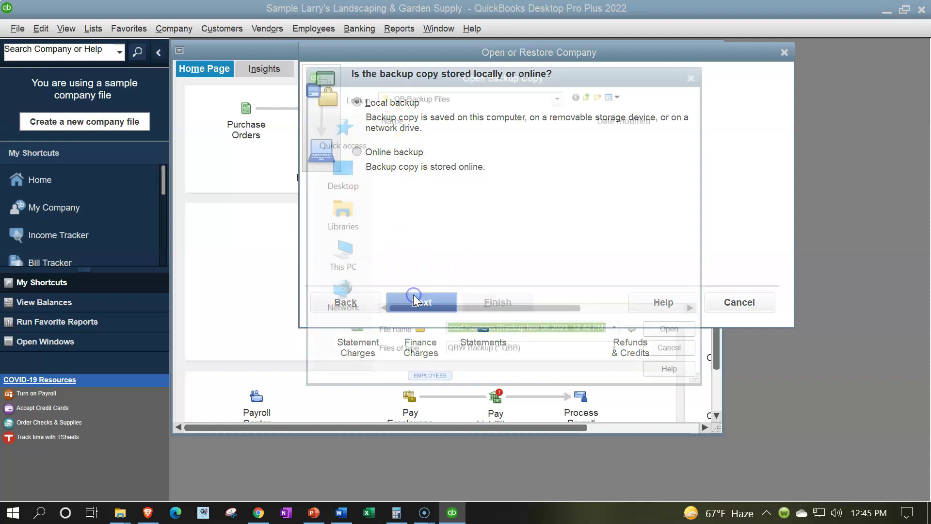
Step: Choose the sample_service-based business backup of Nov 06, 2021 in QB Backup Files and continue to the restore location
{"action": "left_click", "coordinate": [531, 137]}
{"action": "left_click", "coordinate": [530, 136]}
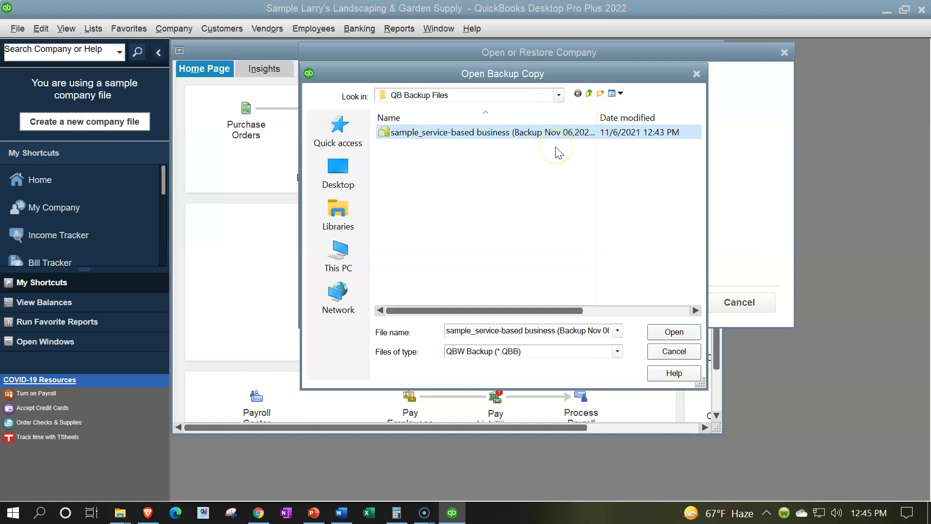
{"action": "left_click", "coordinate": [443, 109]}
{"action": "left_click", "coordinate": [442, 135]}
{"action": "left_click", "coordinate": [442, 137]}
{"action": "left_click", "coordinate": [456, 276]}
{"action": "left_click", "coordinate": [443, 301]}
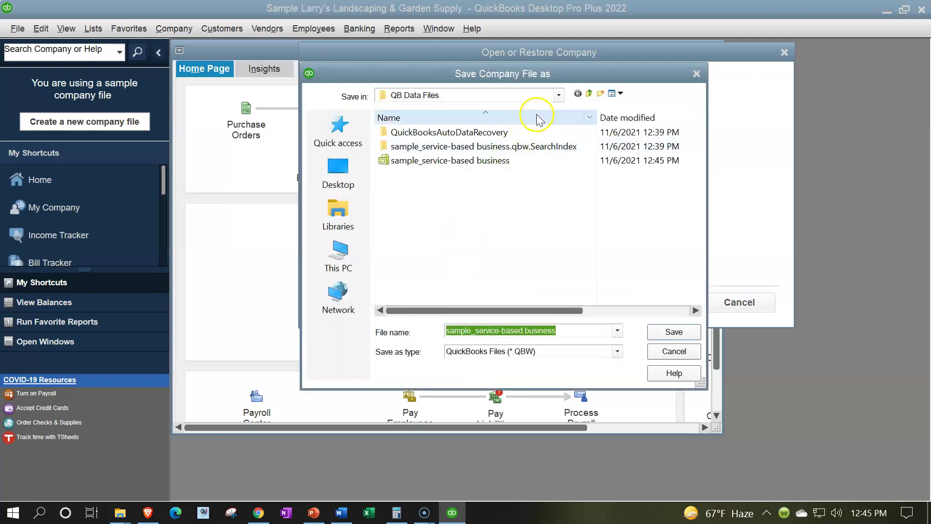
Step: Save the restored company file in QB Data Files under the name "1 sample_service-based business"
{"action": "left_click", "coordinate": [559, 95]}
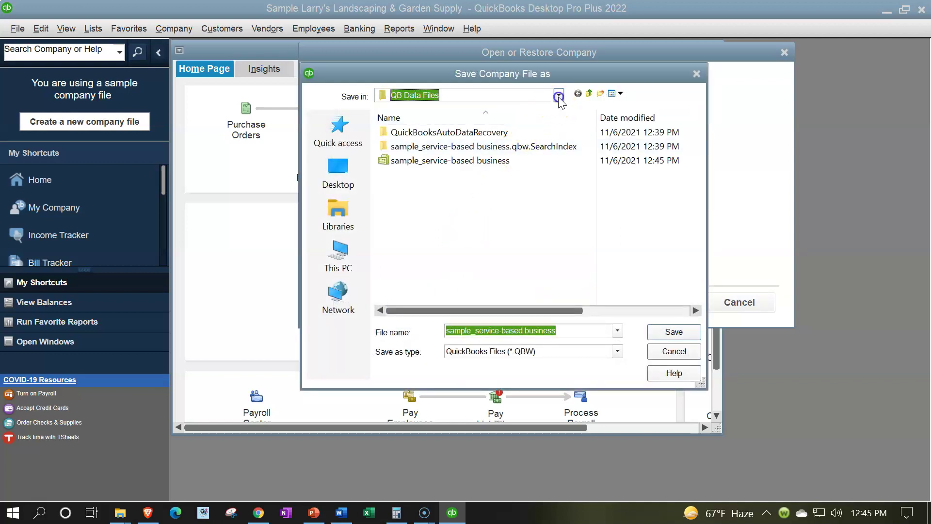
{"action": "left_click", "coordinate": [559, 95]}
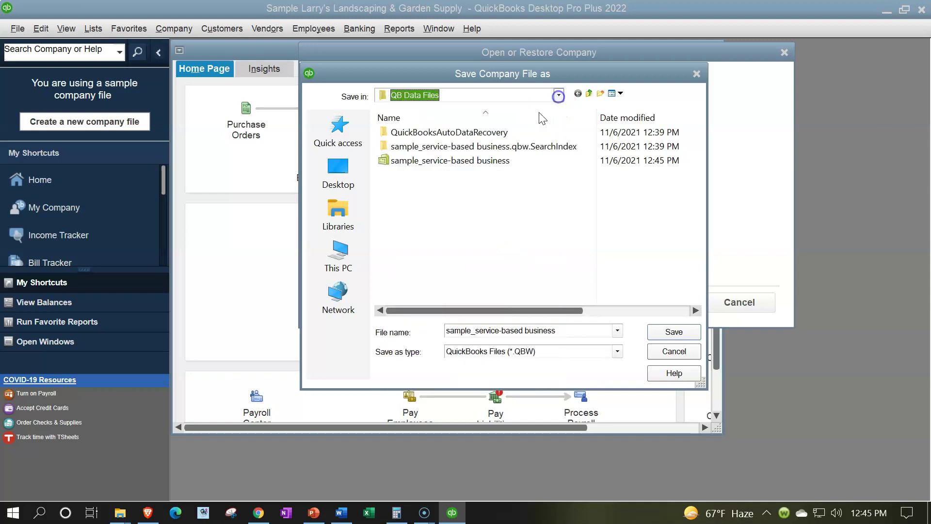
{"action": "left_click", "coordinate": [558, 335]}
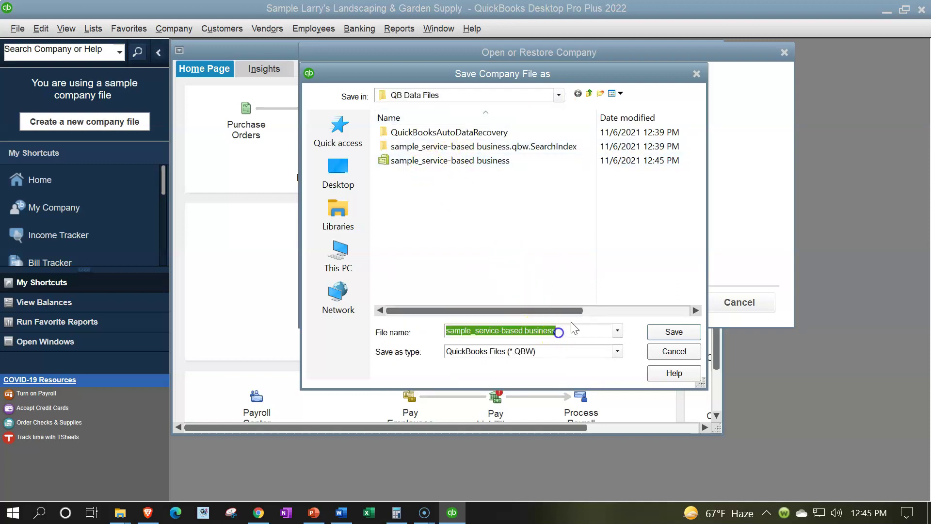
{"action": "left_click", "coordinate": [573, 334]}
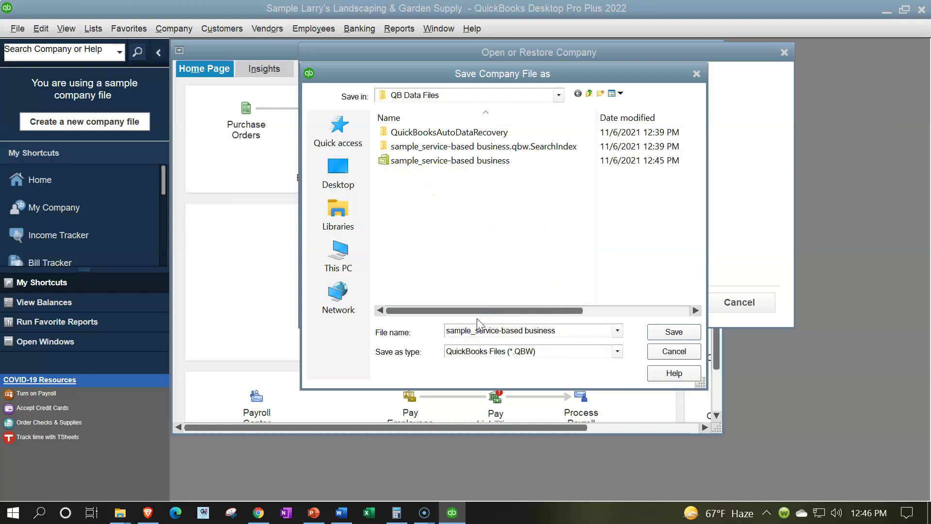
{"action": "left_click", "coordinate": [447, 330]}
{"action": "type", "text": "1"}
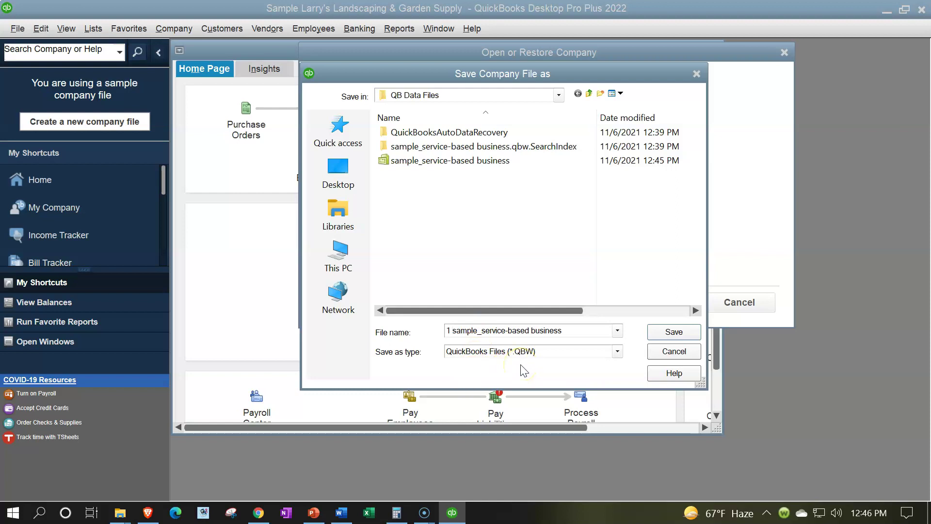
{"action": "left_click", "coordinate": [661, 334]}
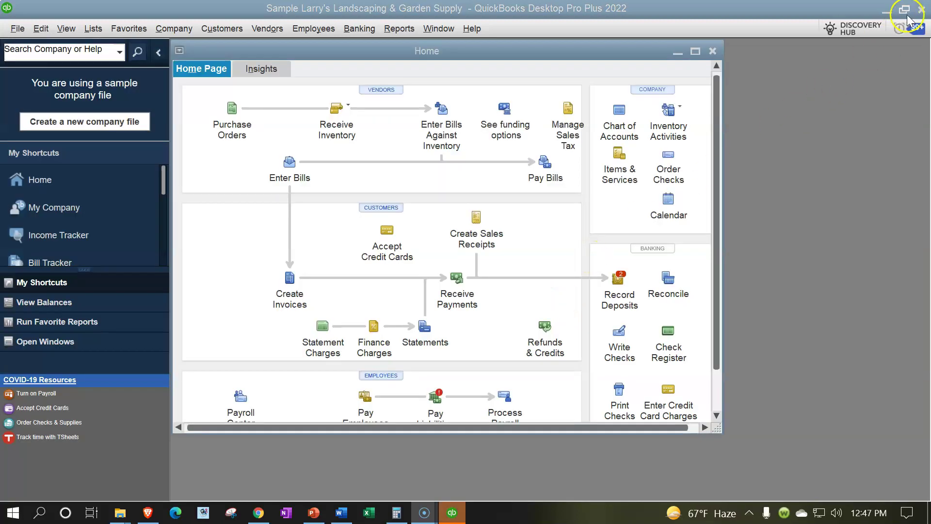
Step: Switch to the QB Data Files window in File Explorer, maximize it, and reopen the folder from its parent folder
{"action": "mouse_move", "coordinate": [120, 513]}
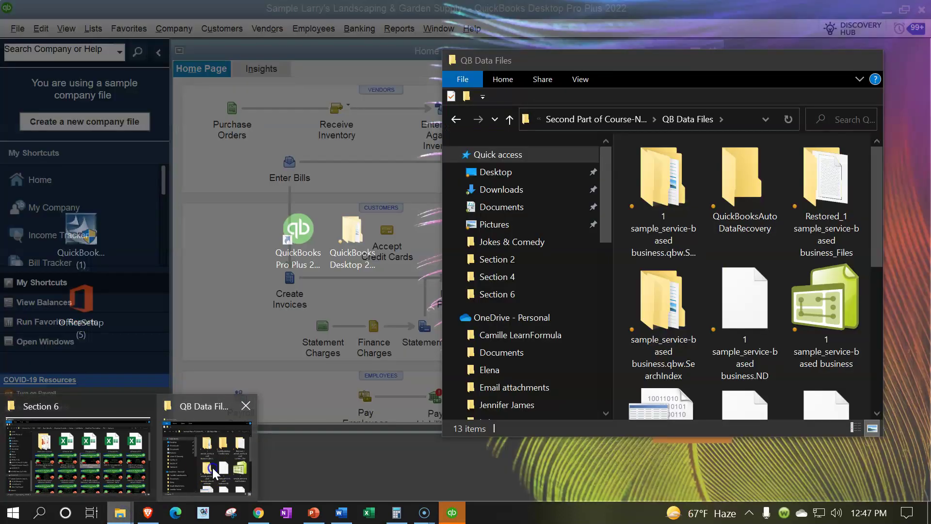
{"action": "left_click", "coordinate": [213, 473]}
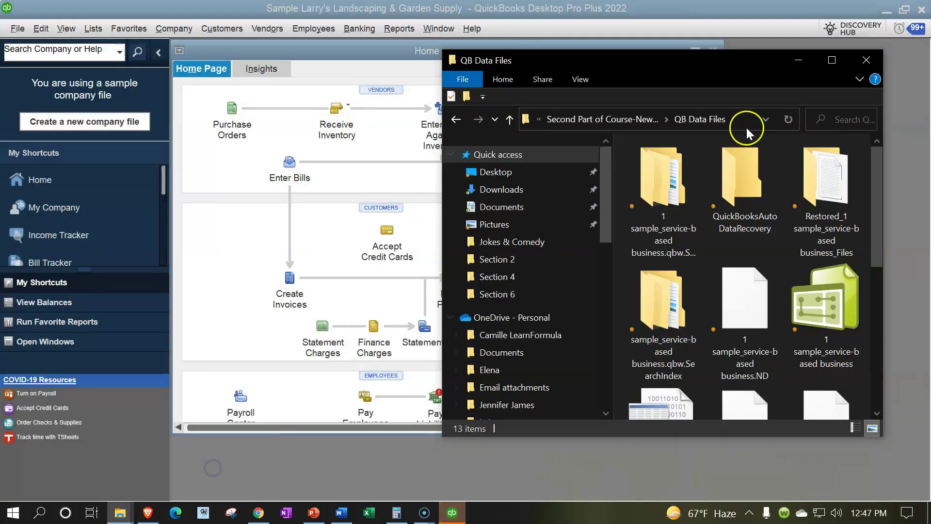
{"action": "left_click", "coordinate": [835, 61]}
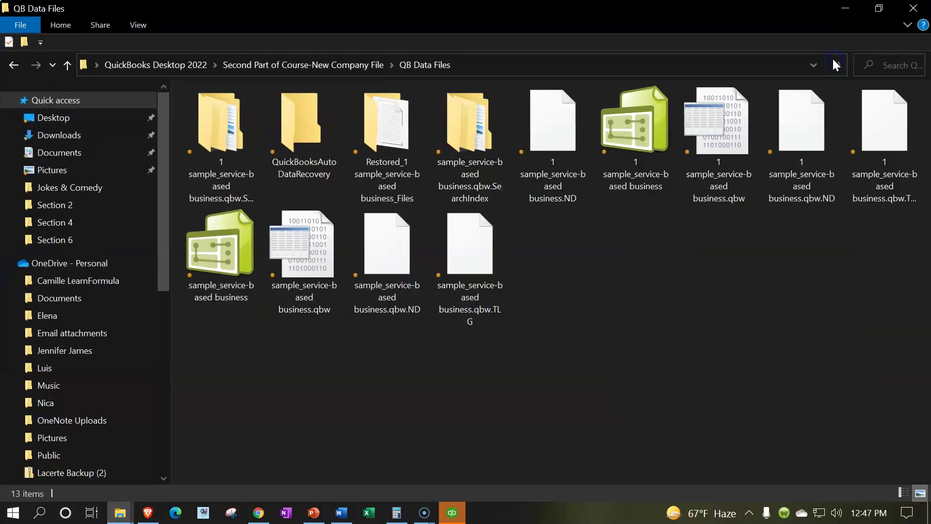
{"action": "left_click", "coordinate": [319, 68]}
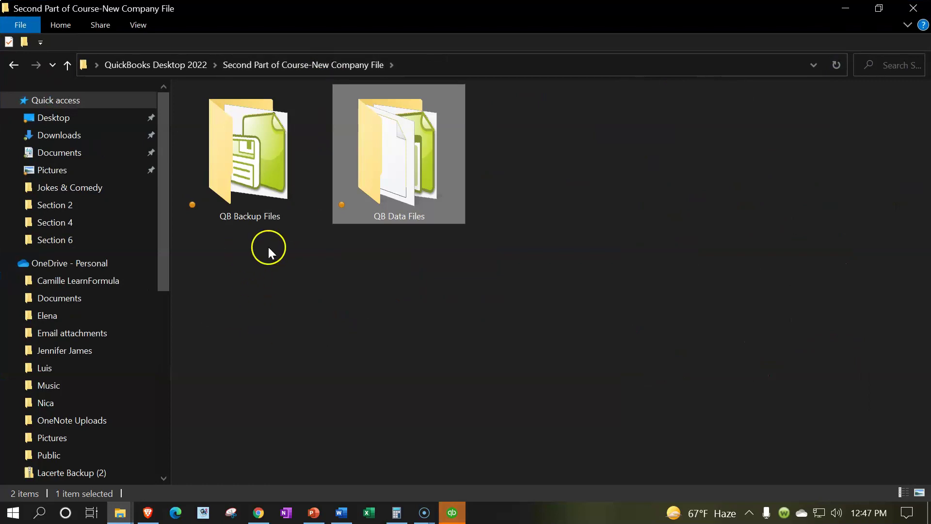
{"action": "double_click", "coordinate": [387, 187]}
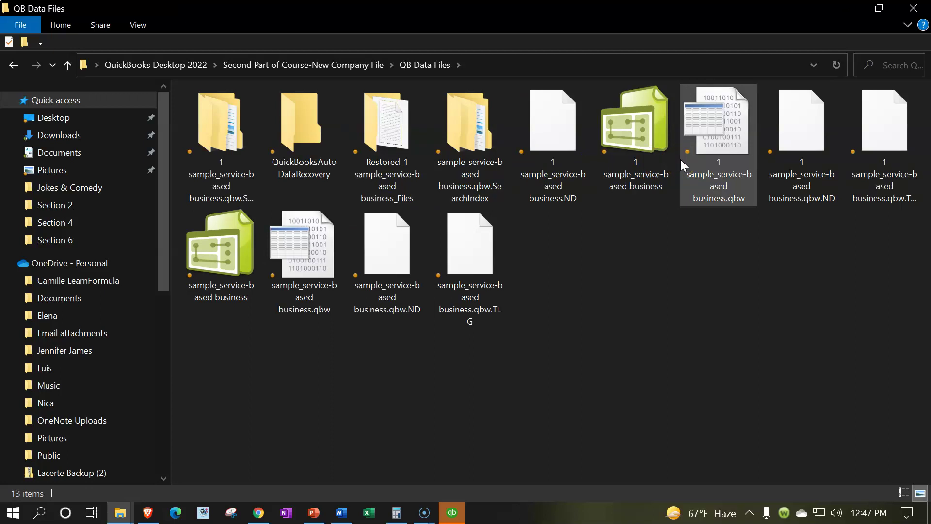
Step: Compare the original sample_service-based business company file with the restored "1 sample_service-based business" file
{"action": "left_click", "coordinate": [785, 162]}
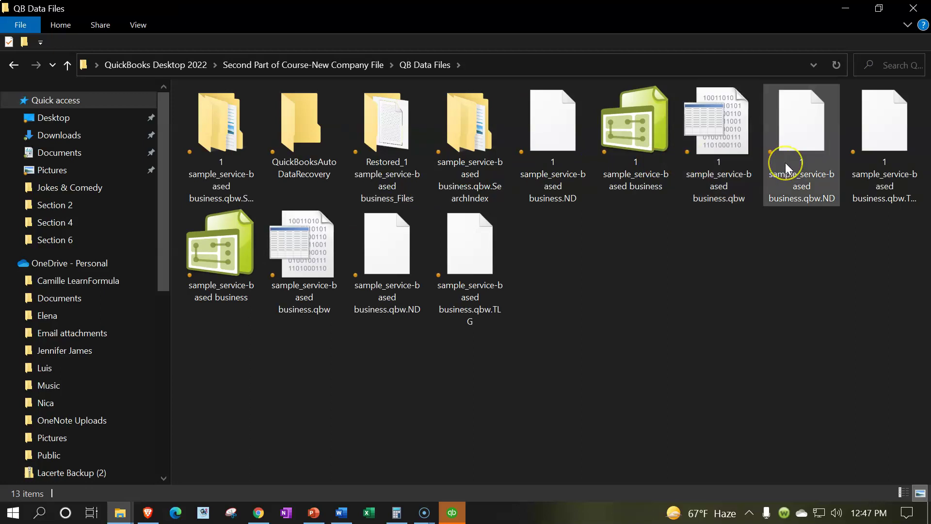
{"action": "left_click", "coordinate": [223, 256]}
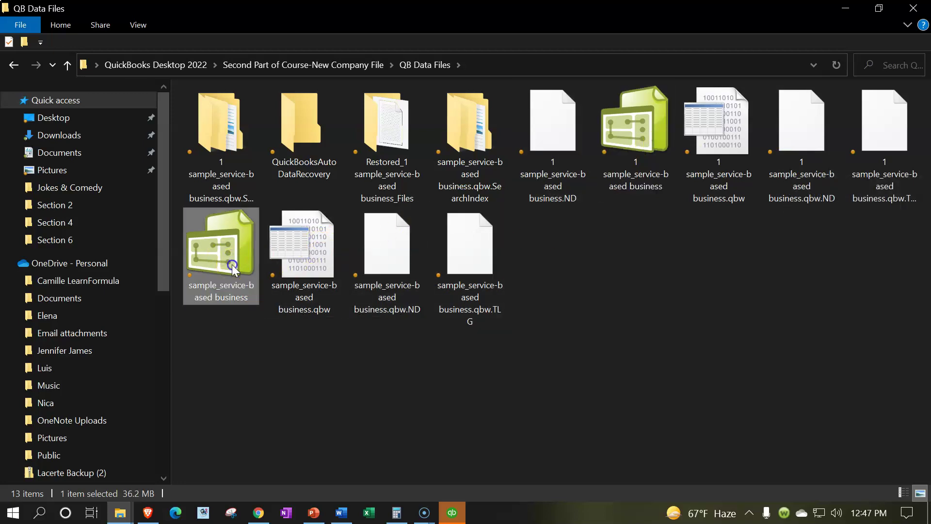
{"action": "left_click", "coordinate": [633, 133]}
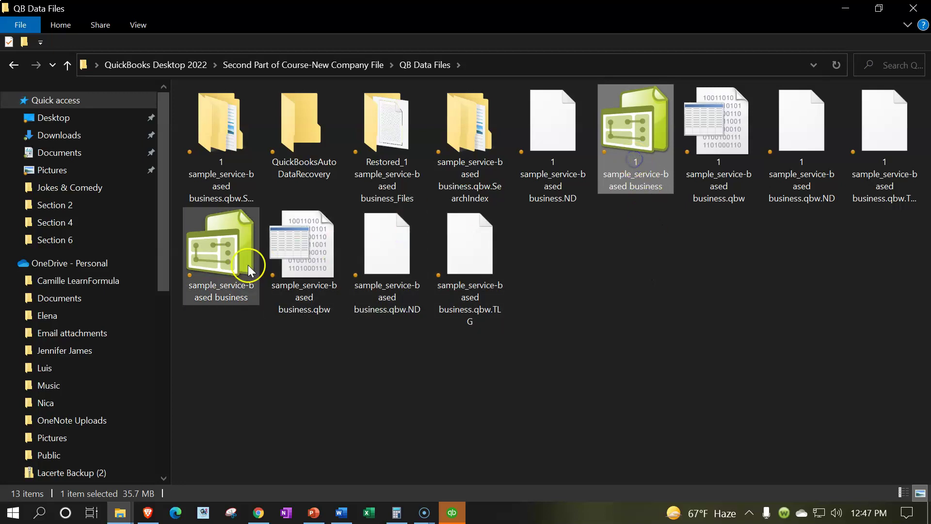
{"action": "left_click", "coordinate": [225, 266]}
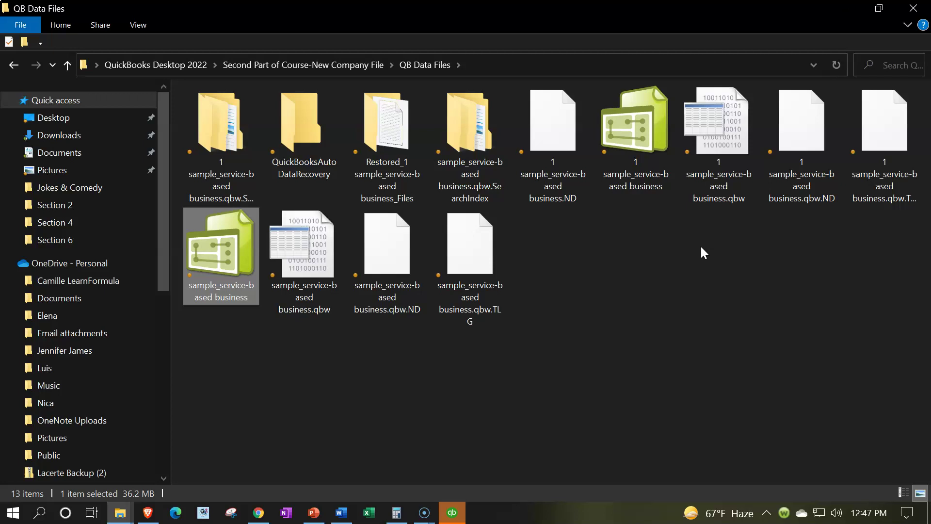
Step: Look at the contents of QB Backup Files and go back to the Second Part of Course-New Company File folder
{"action": "left_click", "coordinate": [332, 65]}
{"action": "double_click", "coordinate": [243, 161]}
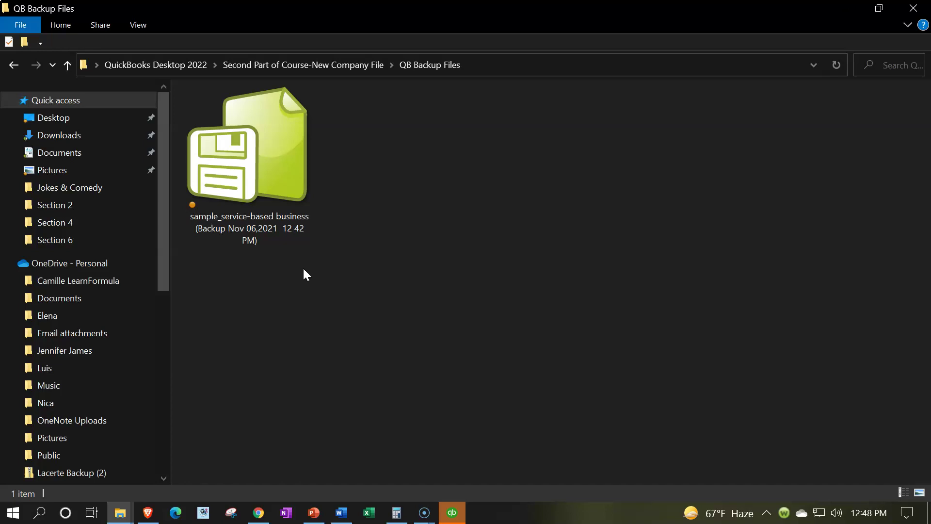
{"action": "left_click", "coordinate": [312, 67]}
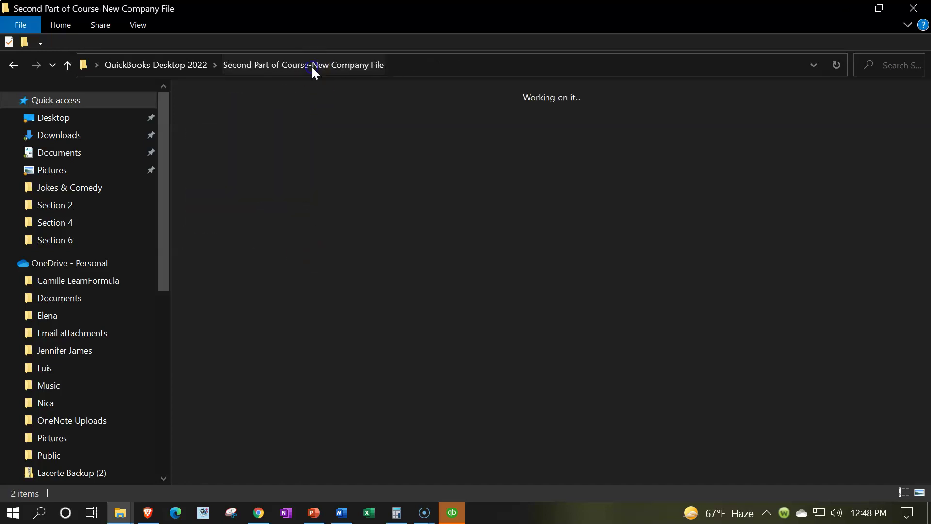
Step: Restore the File Explorer window to its smaller size, minimize QuickBooks, and select the QuickBooks Pro Plus 2022 desktop shortcut
{"action": "left_click", "coordinate": [880, 8]}
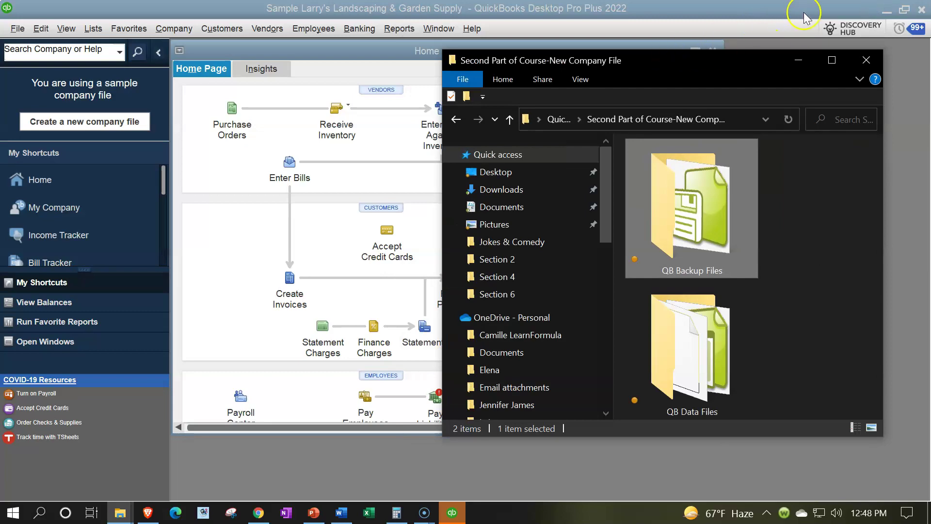
{"action": "left_click", "coordinate": [881, 12]}
{"action": "left_click", "coordinate": [887, 9]}
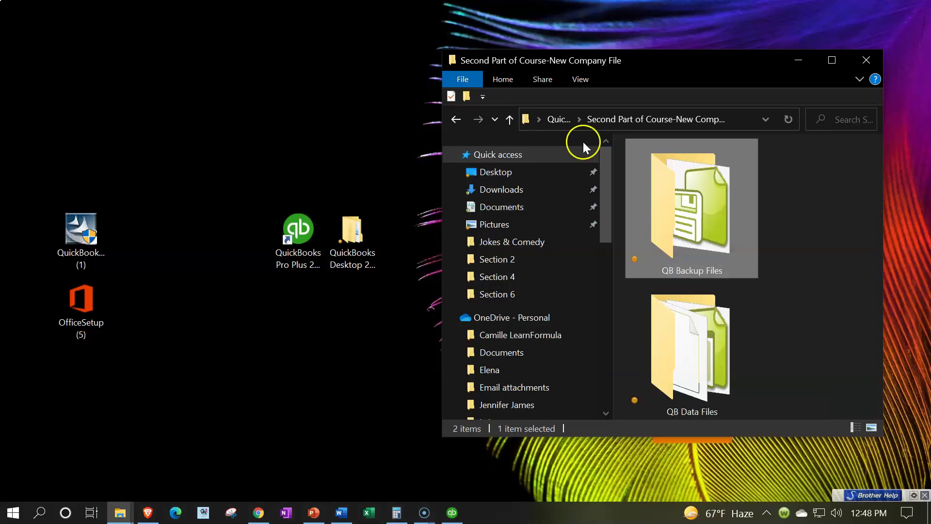
{"action": "left_click", "coordinate": [287, 259]}
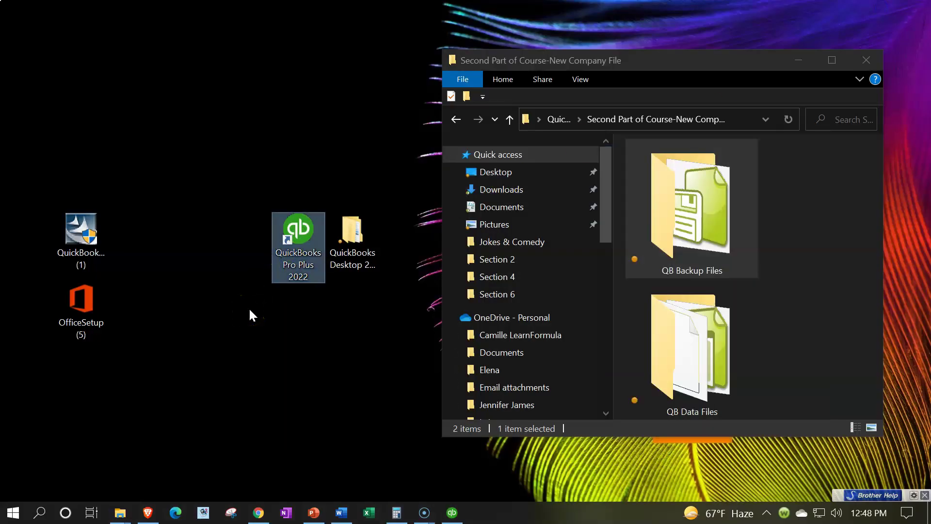